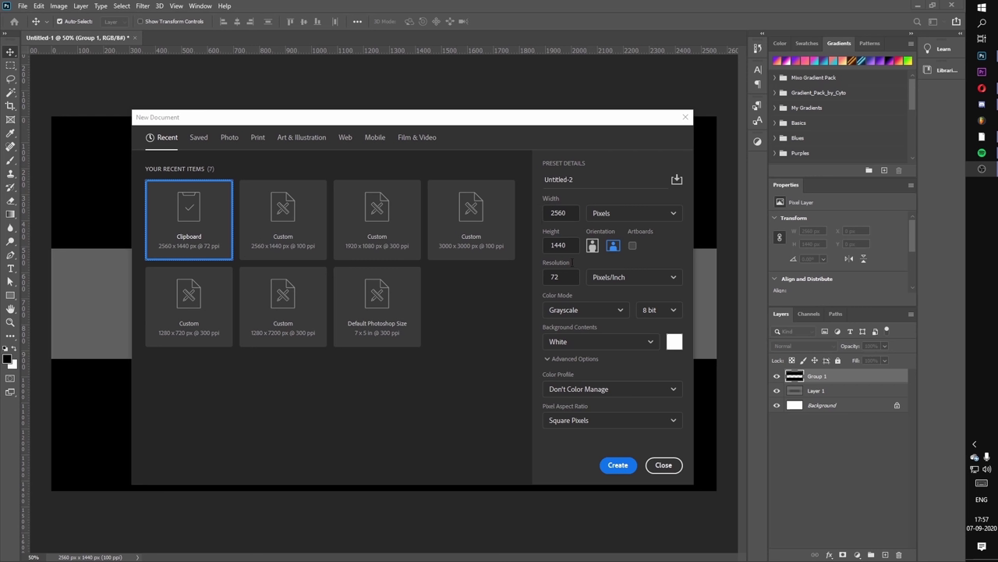
Create the blank white 2560 × 1440 px Untitled-2 document from the New Document dialog.
left_click(618, 465)
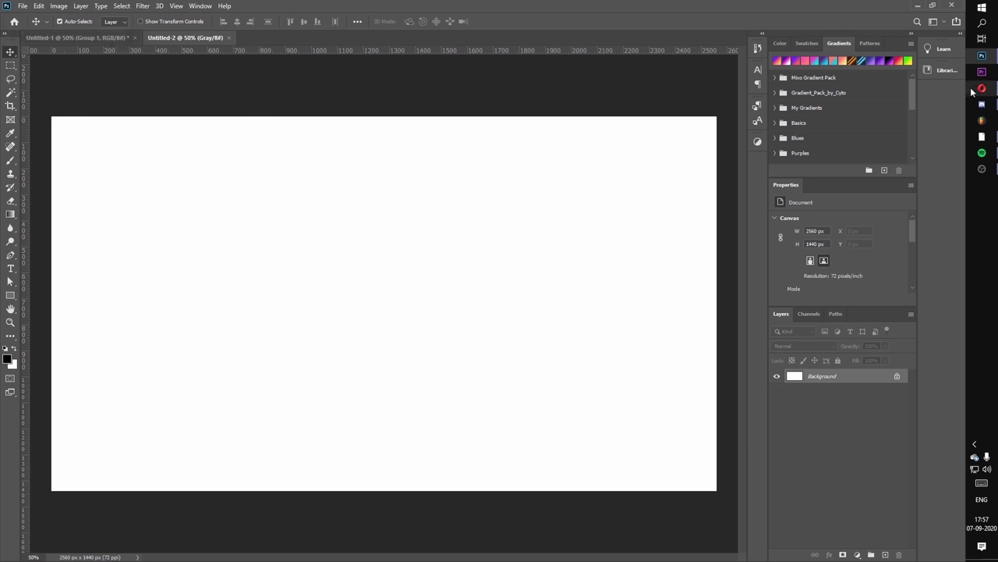
Search Google Images for 'youtube channel art template'.
left_click(980, 89)
scroll(312, 312, "up", 3)
left_click(234, 74)
key("ctrl+a")
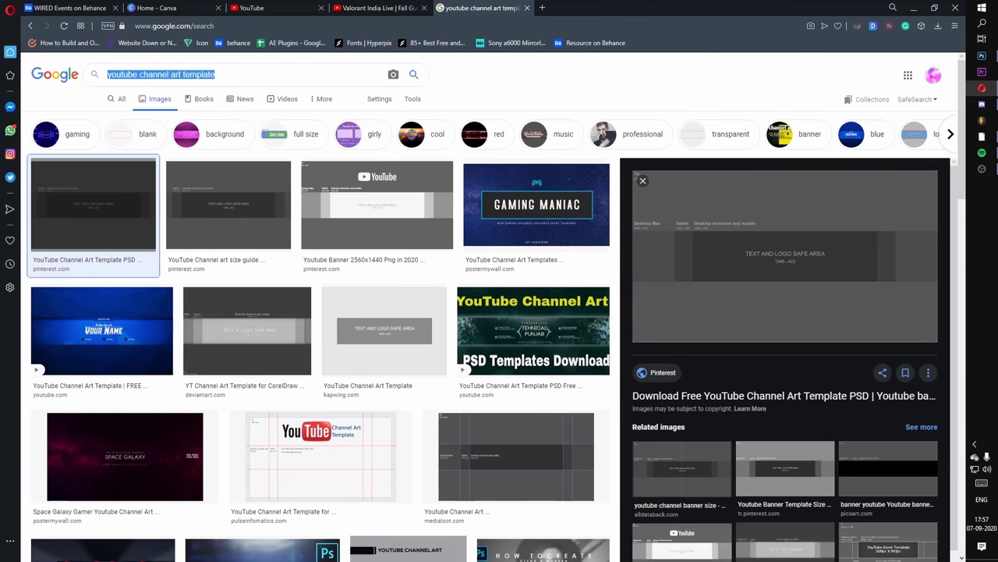
key("BackSpace")
type("you")
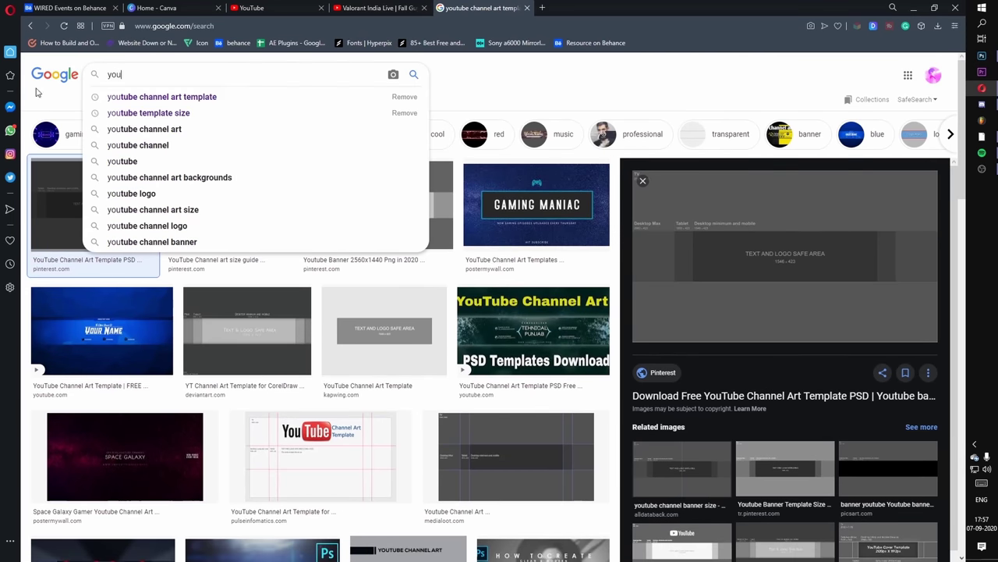
left_click(176, 98)
Open the first template result and copy its 2560 × 1440 image back to Photoshop.
left_click(140, 200)
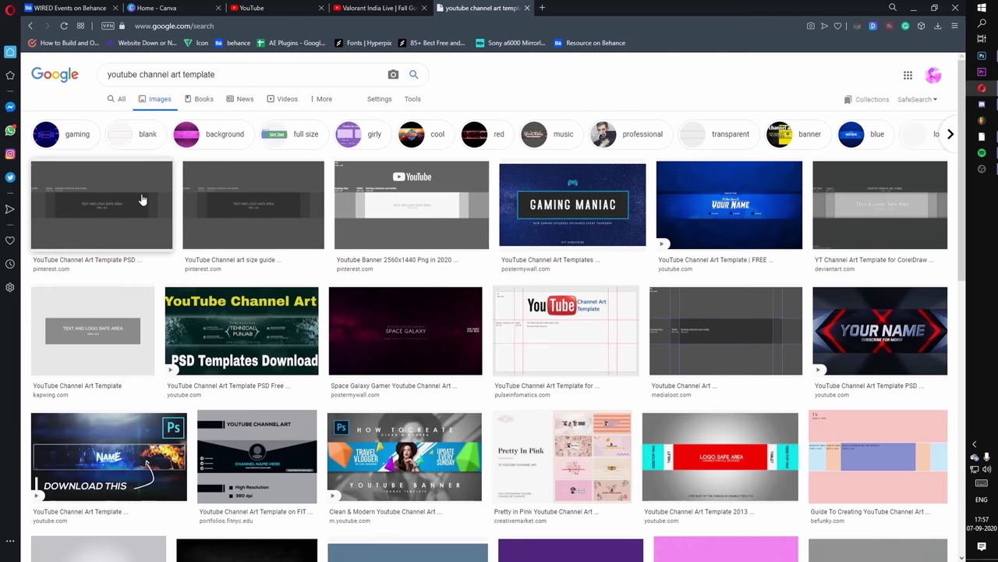
left_click(94, 222)
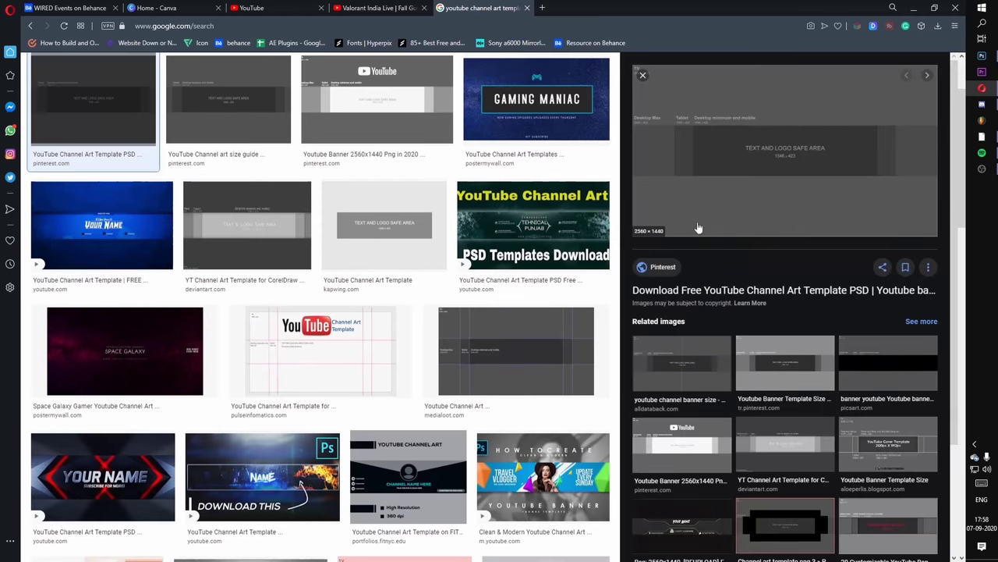
right_click(751, 148)
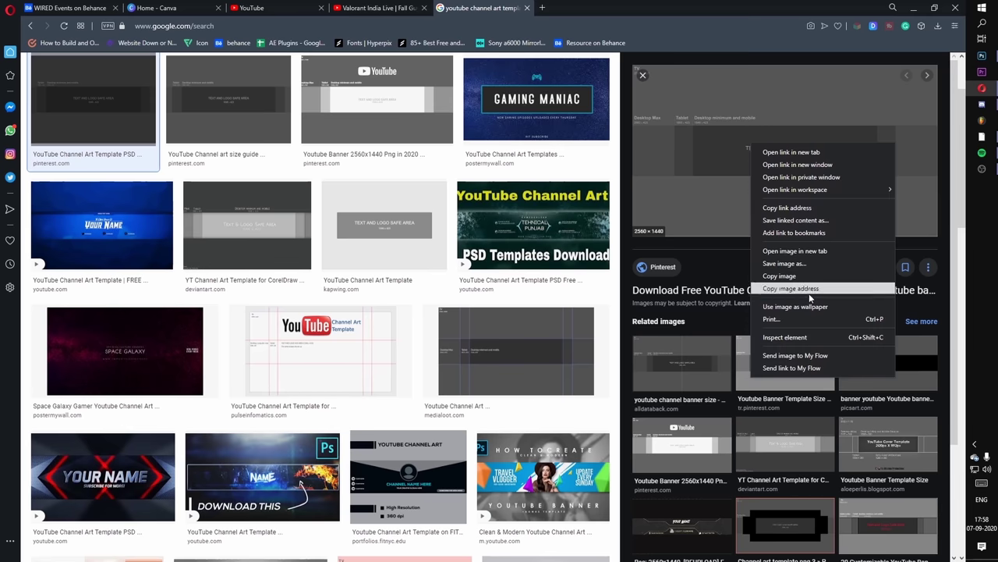
left_click(809, 279)
left_click(991, 61)
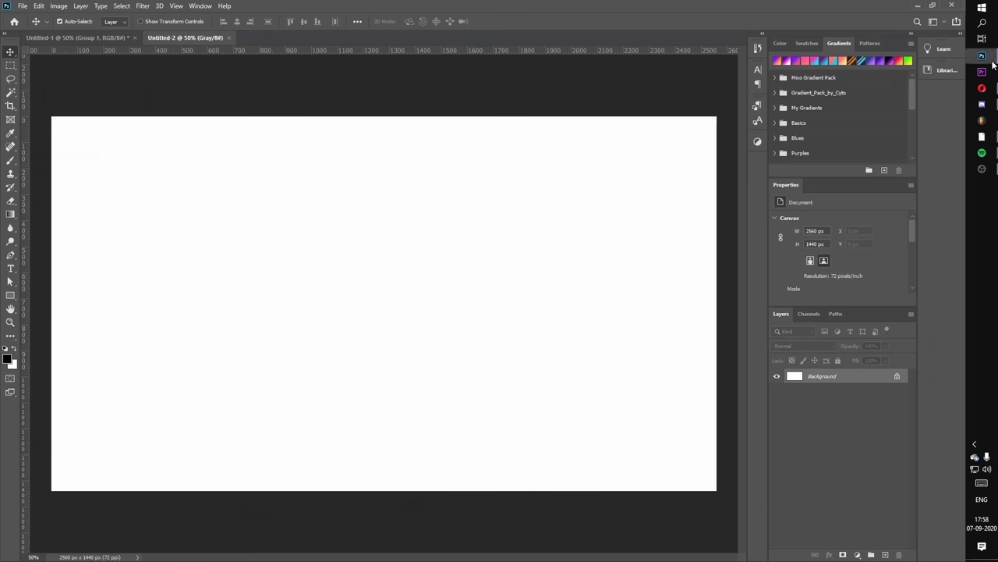
Paste the template as Layer 1 and add guides at the Tablet and safe-area left edges.
key("ctrl+v")
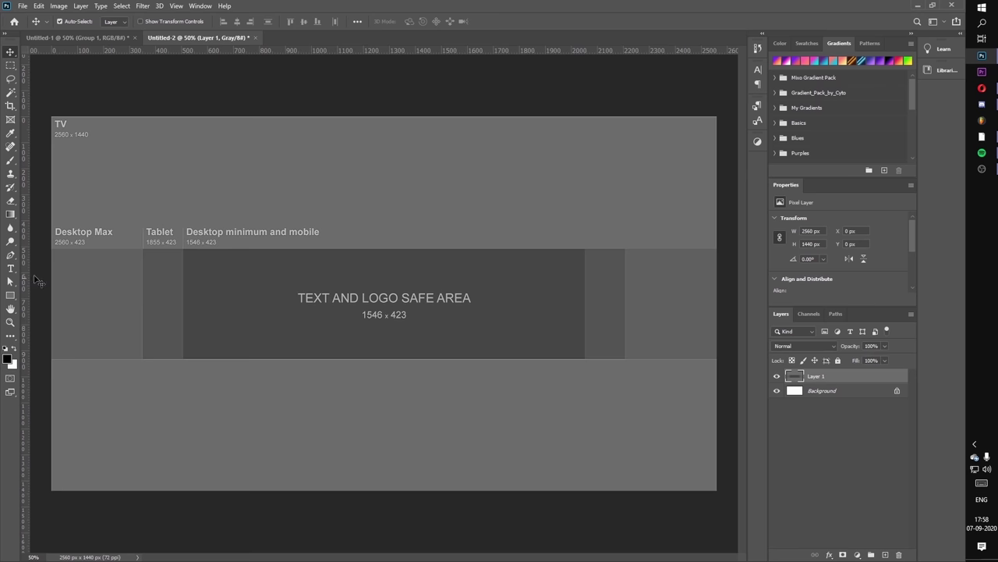
left_click_drag(47, 306, 143, 319)
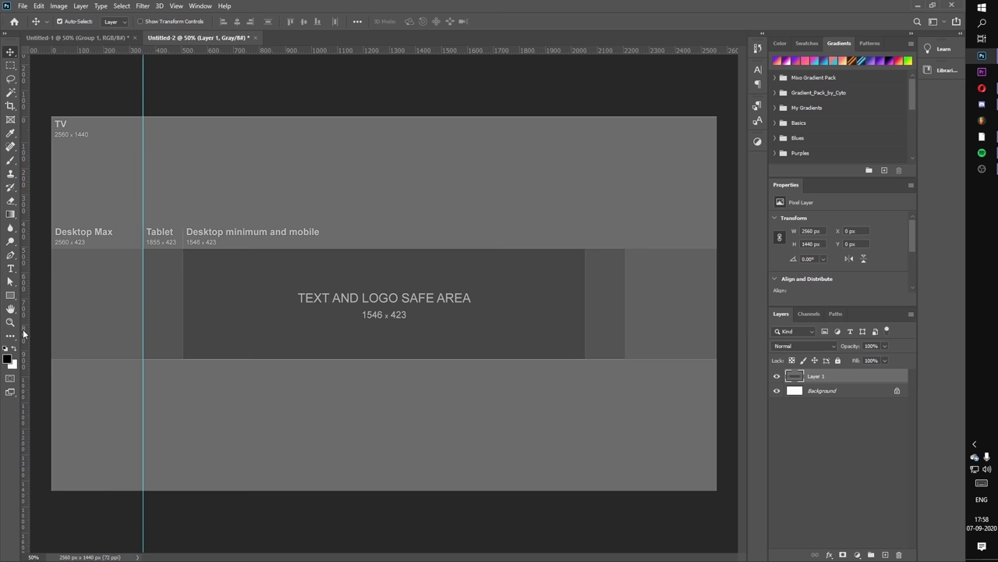
left_click_drag(23, 333, 183, 336)
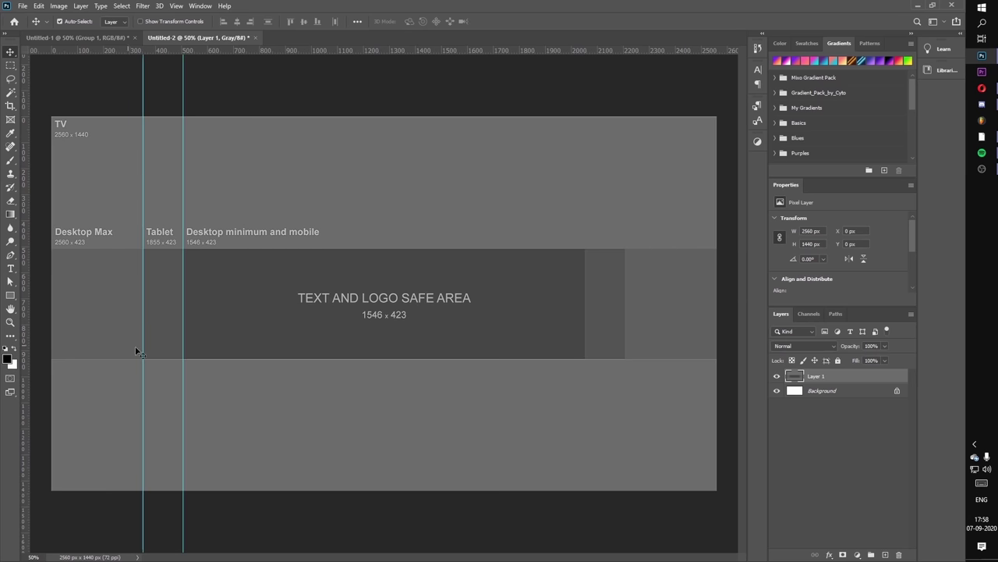
left_click_drag(153, 335, 152, 325)
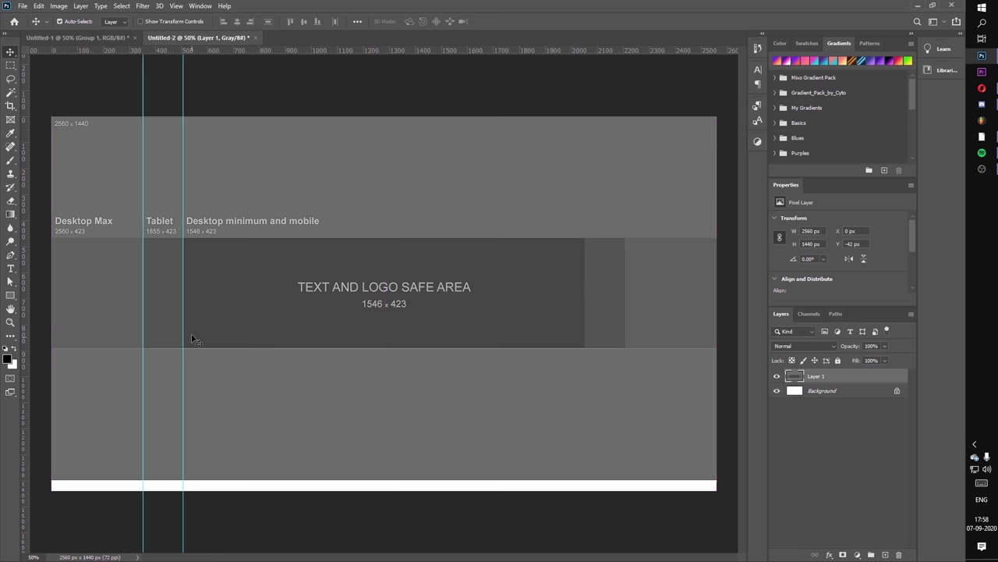
key("ctrl+z")
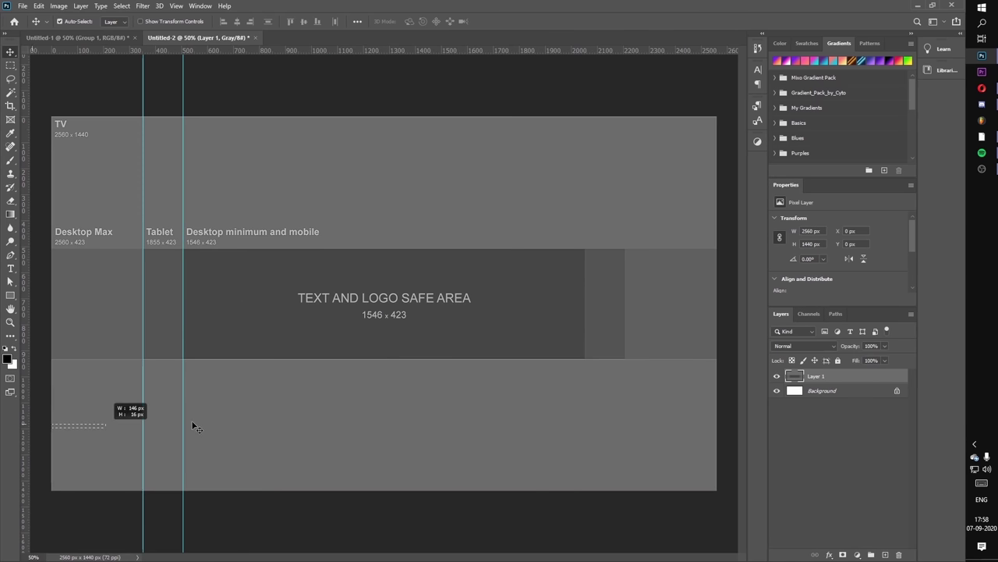
Add vertical guides at the safe area's right edge (2052 px) and the Tablet area's right edge.
left_click_drag(25, 438, 585, 421)
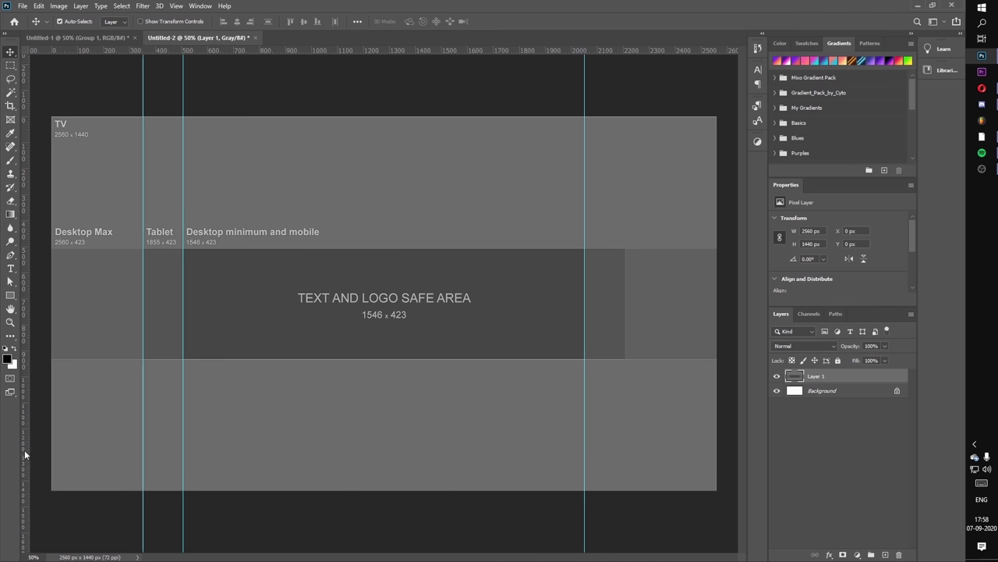
left_click_drag(25, 454, 624, 454)
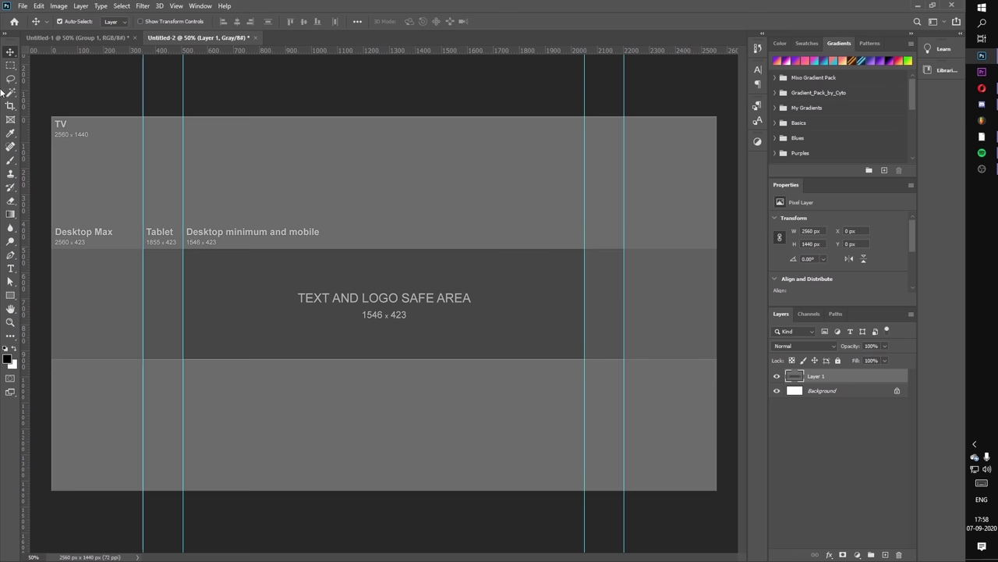
left_click(12, 67)
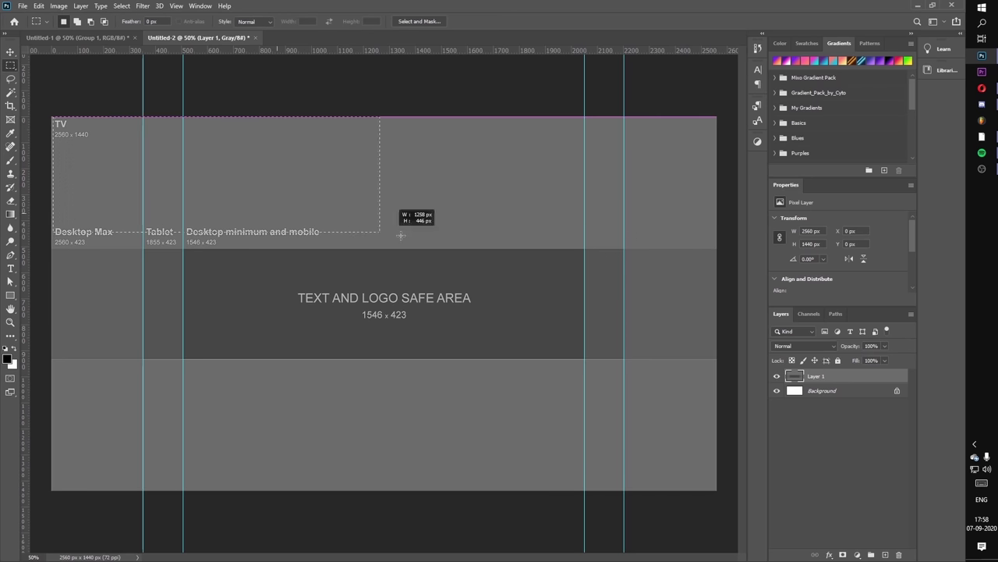
Select the full-width band above the safe area with the Rectangular Marquee.
left_click_drag(400, 235, 730, 271)
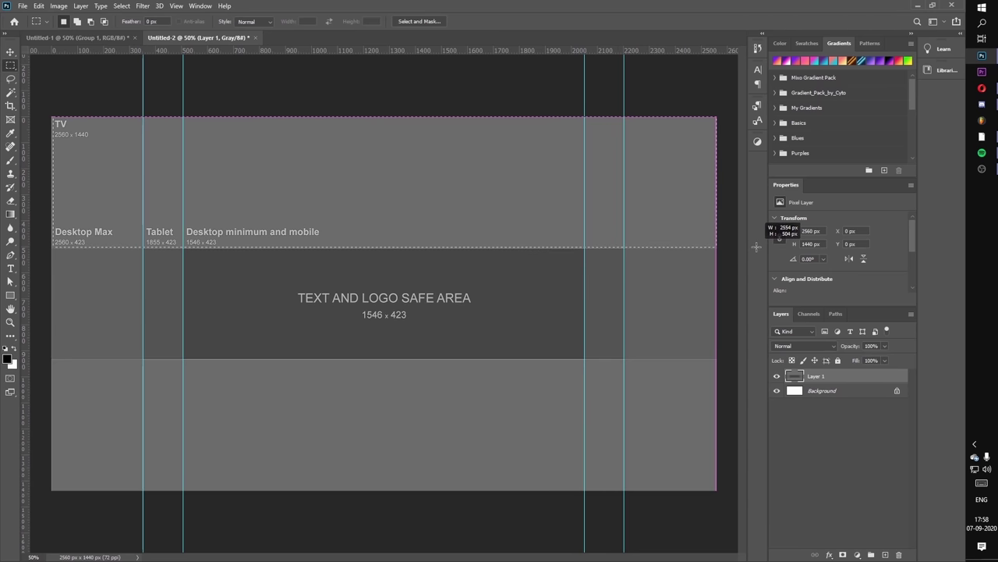
left_click_drag(756, 247, 739, 246)
key("z")
left_click(9, 67)
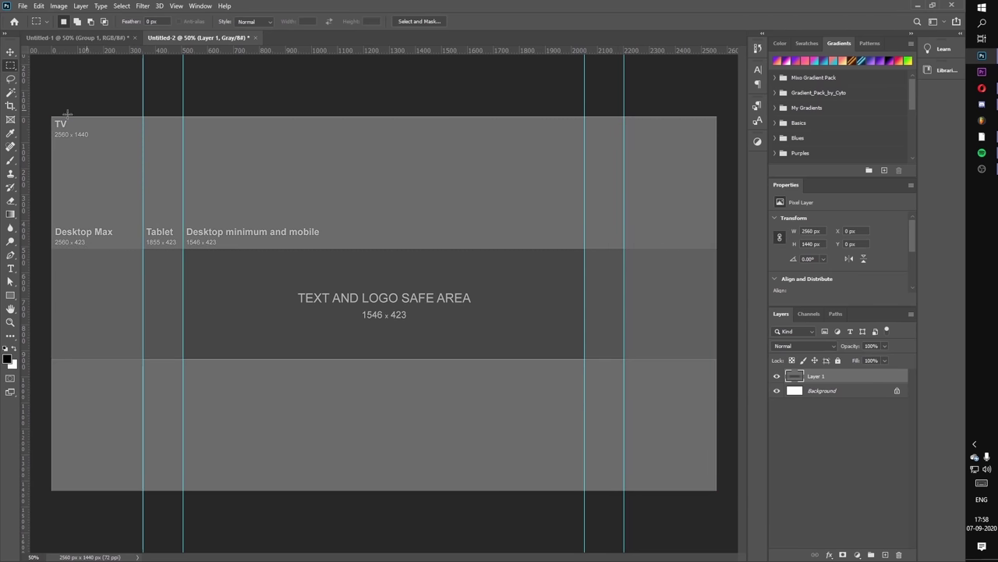
left_click_drag(40, 104, 748, 248)
Paint the selected top band solid black on a new layer and deselect.
left_click(884, 554)
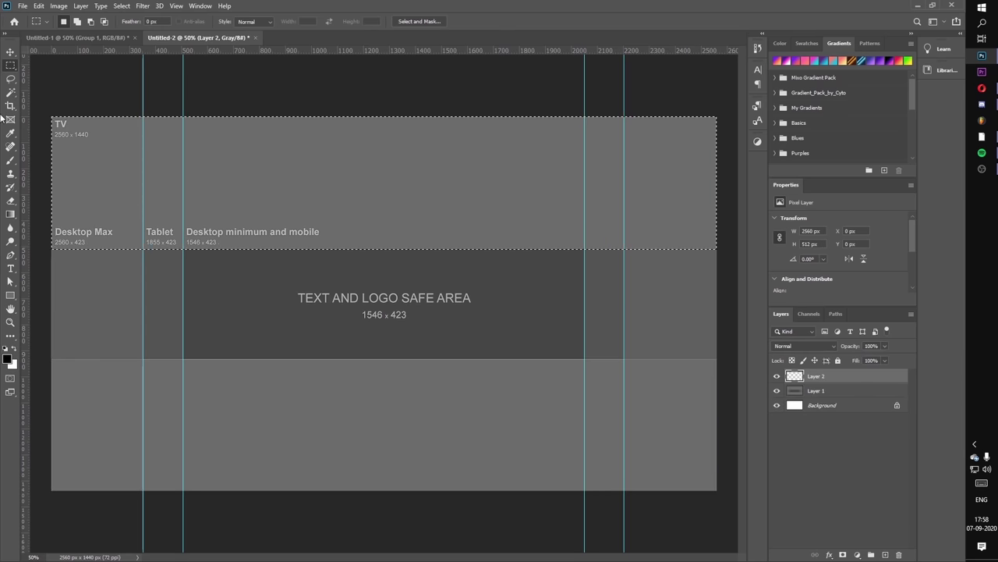
left_click(12, 163)
mouse_move(102, 180)
left_mouse_down()
mouse_move(416, 127)
mouse_move(23, 133)
left_mouse_up()
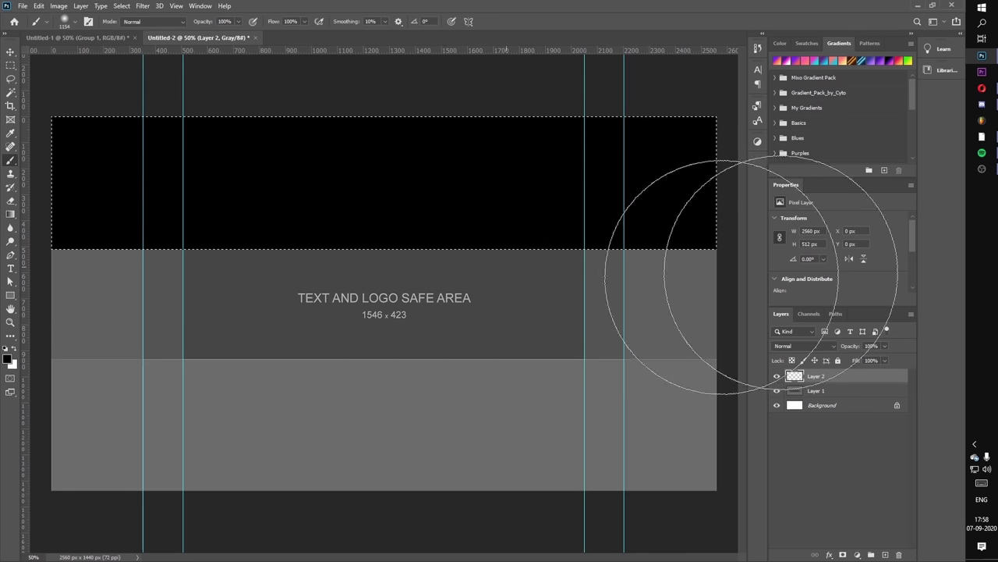
key("ctrl+d")
left_click(11, 66)
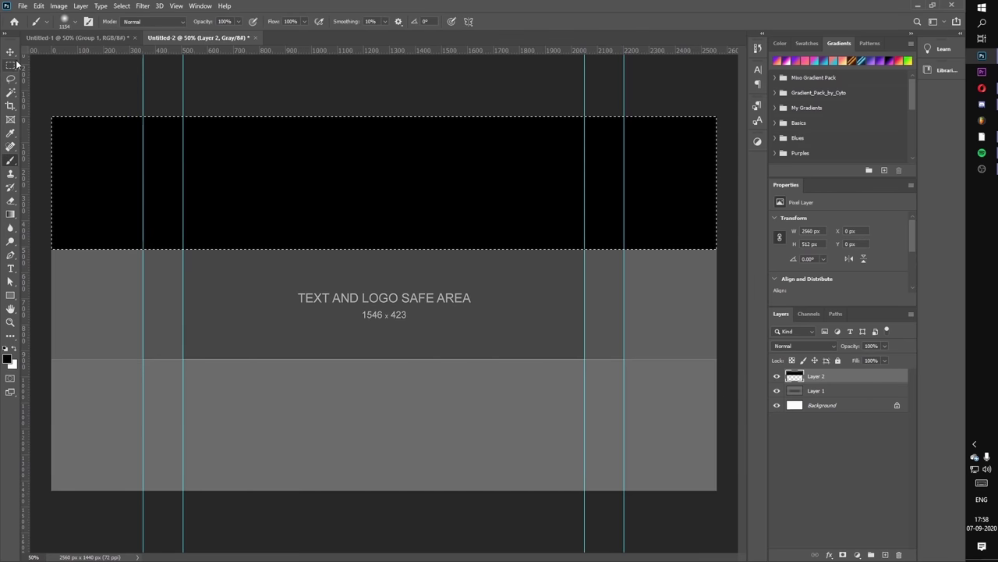
Duplicate the black band layer.
right_click(883, 375)
left_click(748, 177)
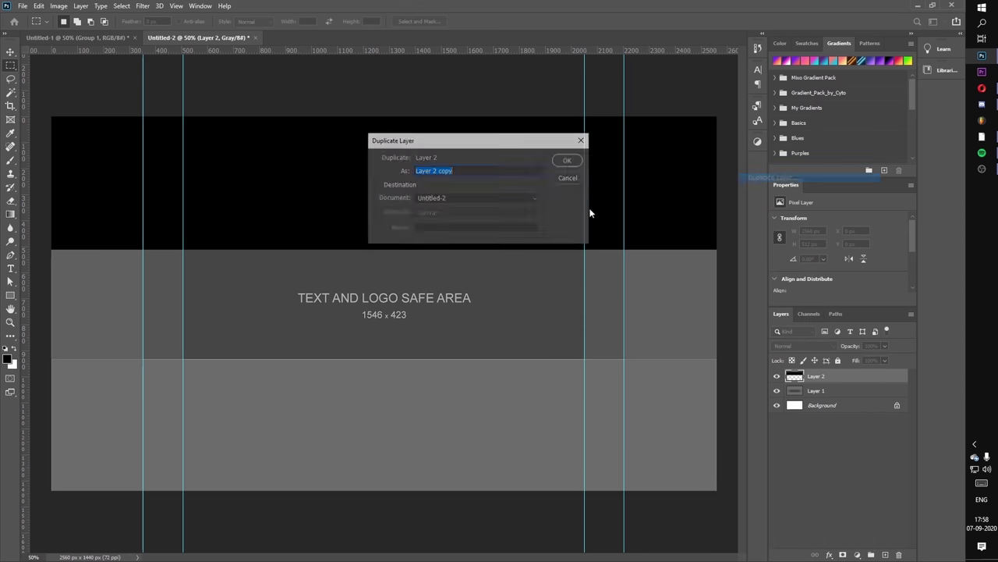
left_click(560, 160)
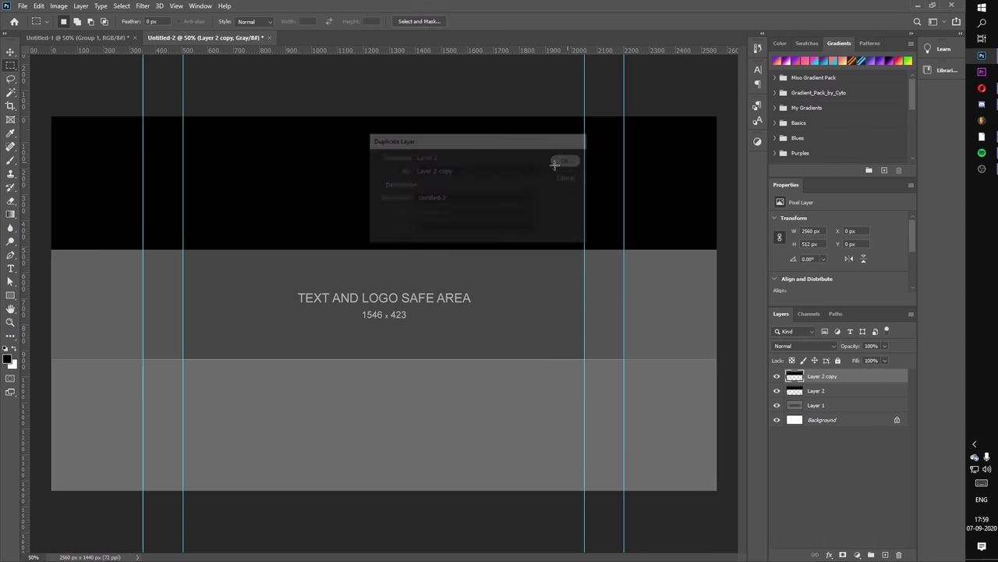
left_click(10, 52)
Move the black band copy to the bottom and cover the middle with a black 2598 × 814 px rectangle.
left_click_drag(379, 196, 385, 439)
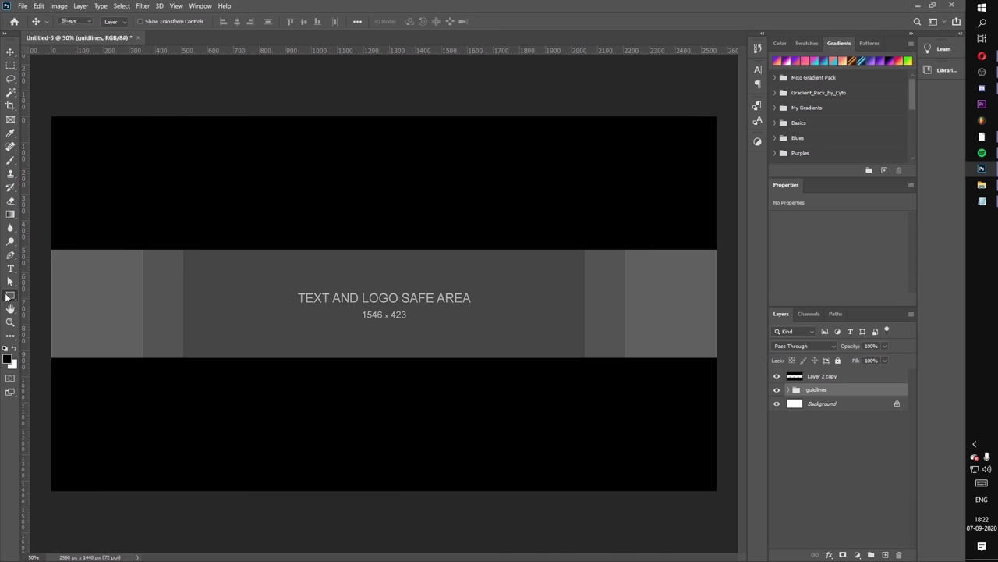
left_click(8, 296)
mouse_move(48, 223)
left_mouse_down()
mouse_move(319, 335)
mouse_move(722, 433)
left_mouse_up()
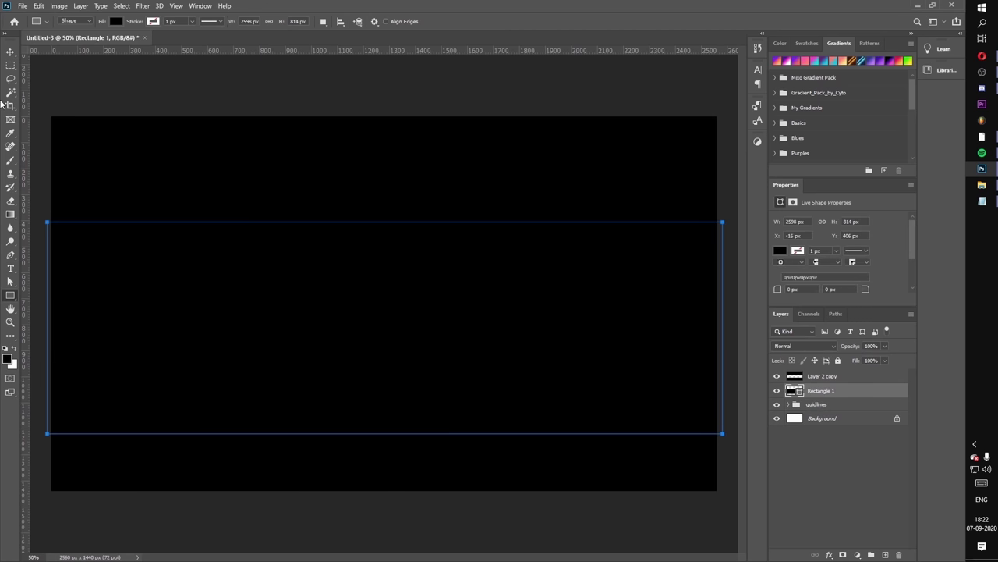
left_click(11, 51)
left_click_drag(214, 250, 212, 229)
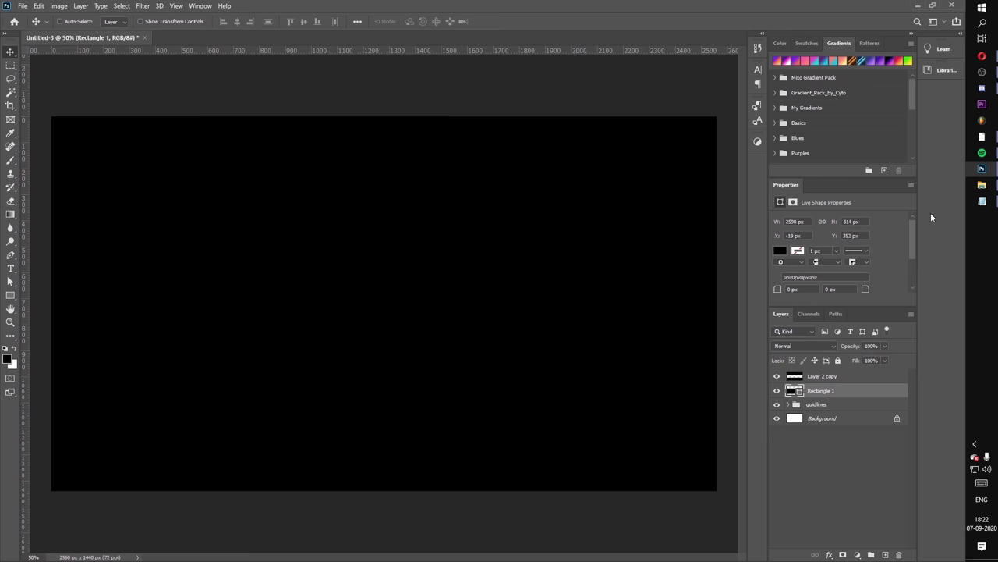
left_click(982, 185)
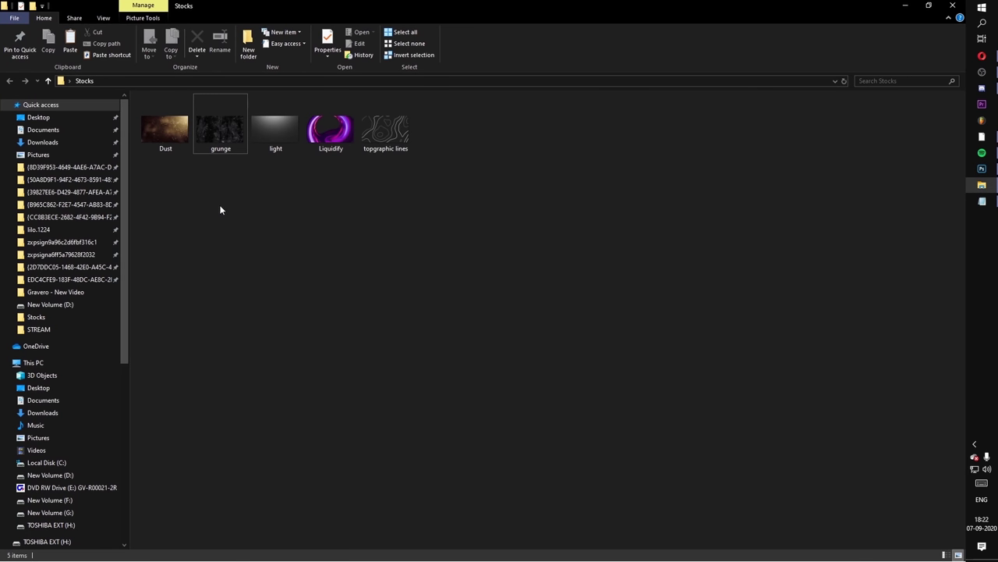
Drag the Liquidify swirl image from the Stocks folder onto the Photoshop canvas.
left_click_drag(330, 129, 308, 256)
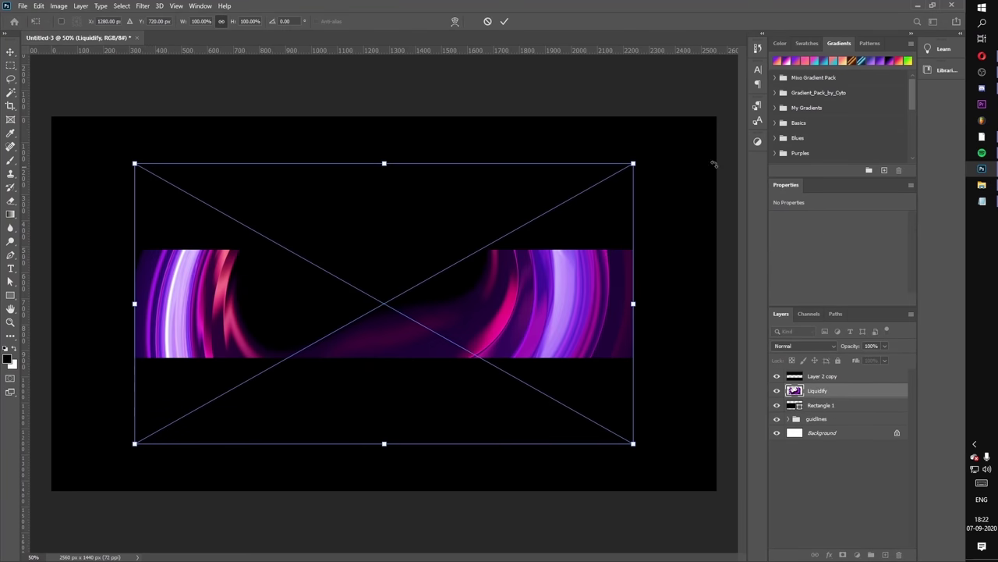
Rotate Liquidify about 28°, desaturate it to -100 saturation, and drag in the grunge texture.
left_click_drag(689, 198, 298, 244)
left_click(10, 53)
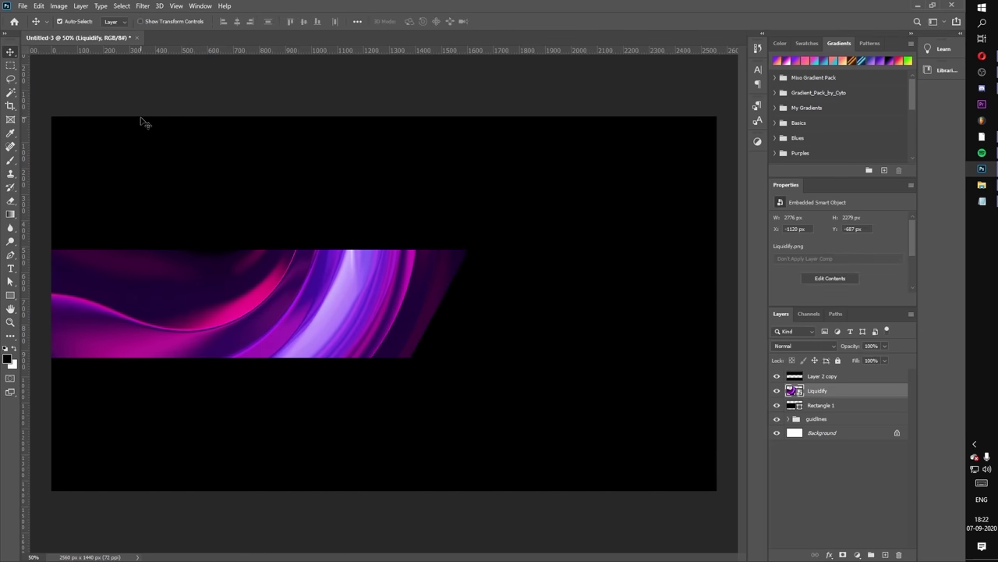
key("ctrl+u")
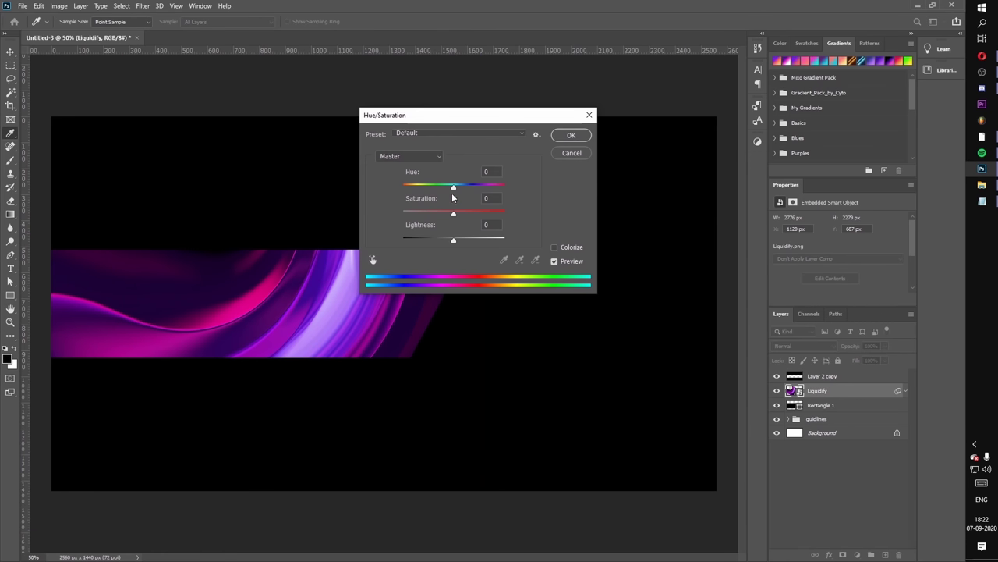
scroll(451, 211, "down", 5)
scroll(441, 228, "up", 5)
left_click_drag(451, 212, 376, 207)
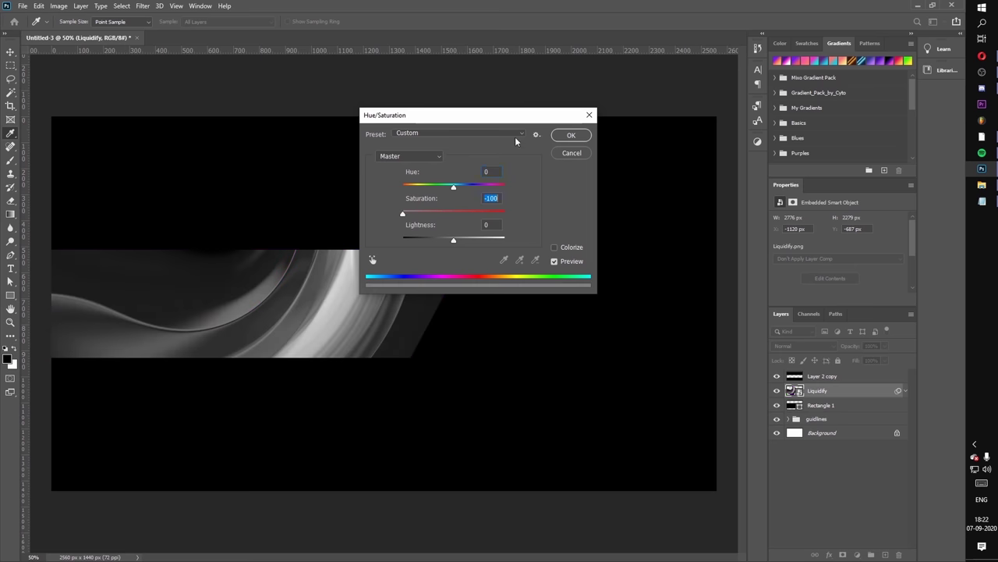
left_click(569, 135)
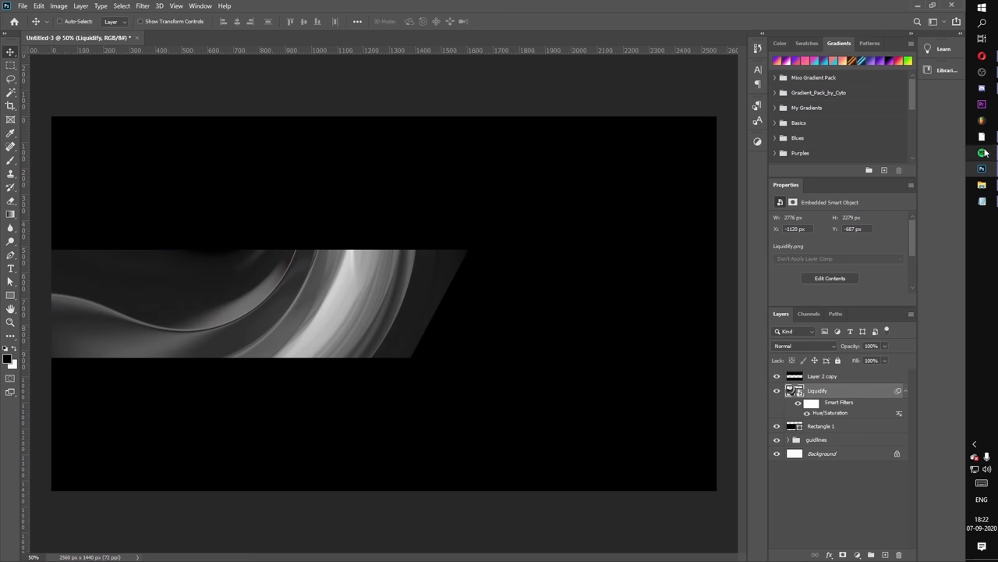
left_click(984, 201)
left_click_drag(219, 131, 238, 293)
Position the grunge texture over the grey swirl with Overlay blending and commit its placement.
left_click_drag(462, 322, 301, 322)
left_click(829, 351)
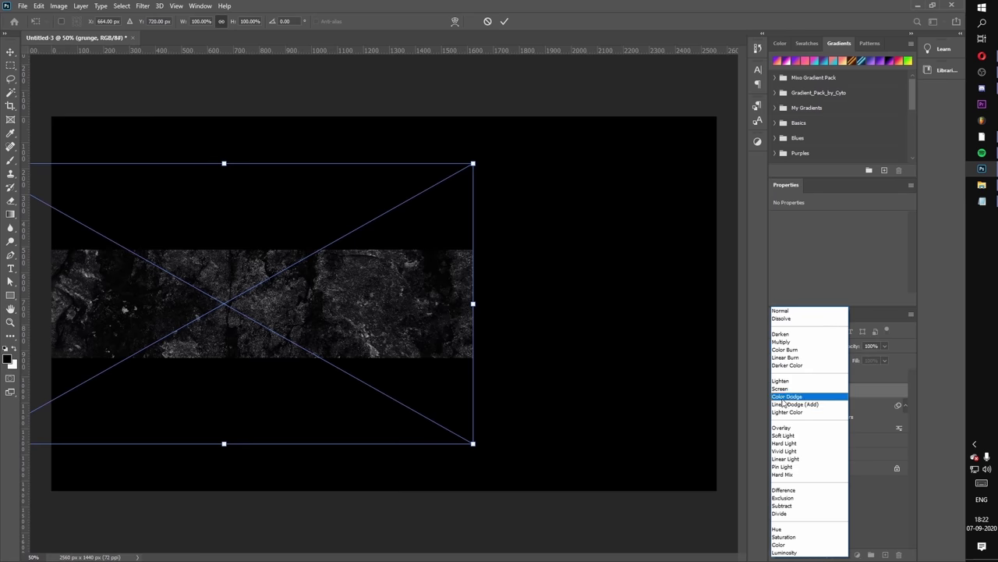
left_click(783, 436)
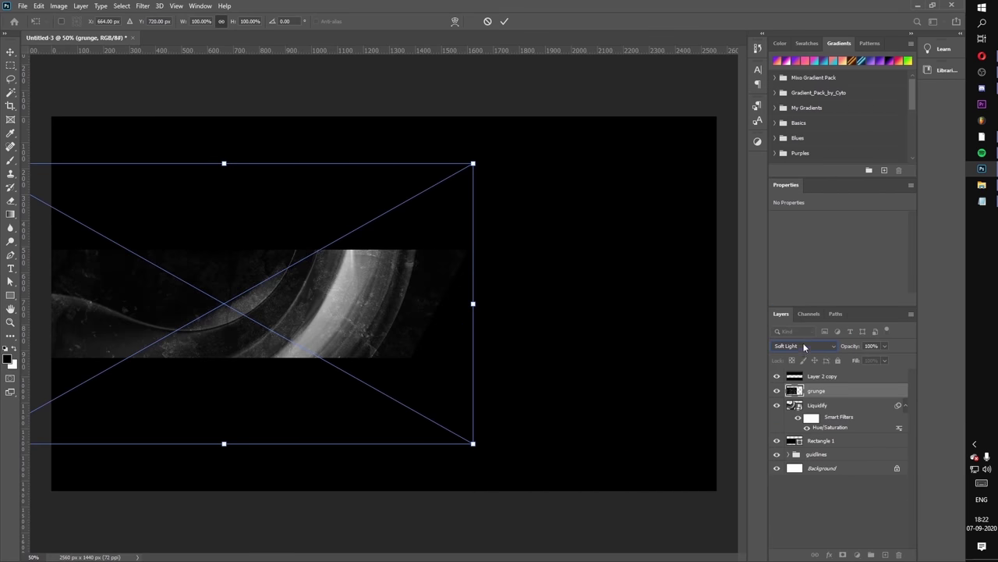
left_click(804, 347)
left_click(783, 424)
left_click_drag(385, 299, 391, 298)
key("Return")
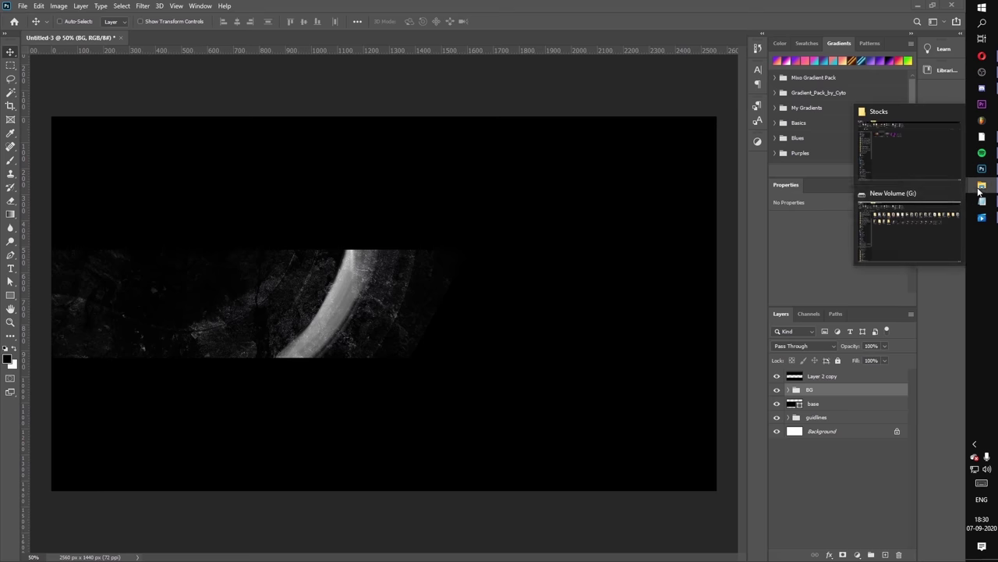
left_click(917, 228)
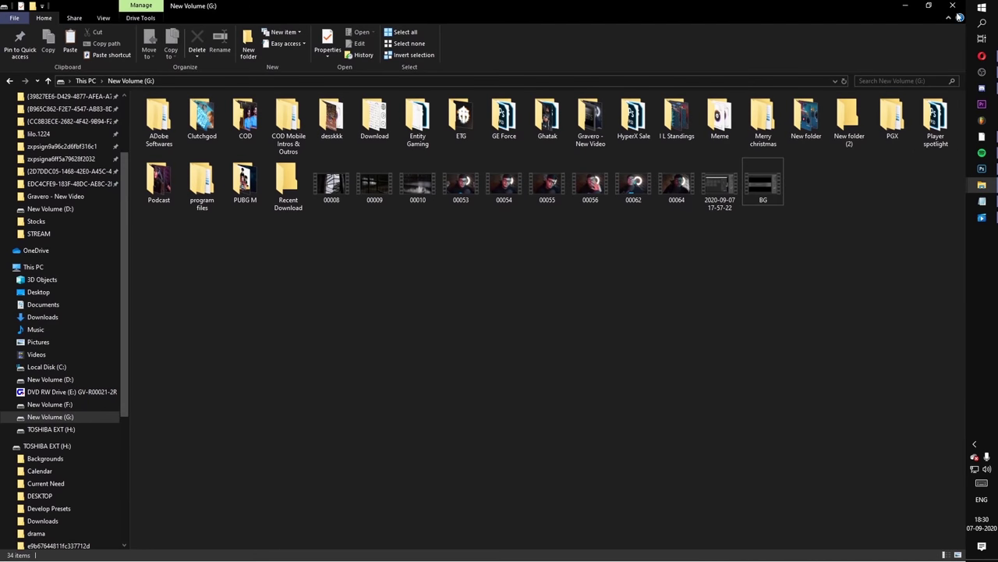
Drag the Liquidify file from the Stocks folder onto the Photoshop banner again.
mouse_move(981, 184)
left_click(873, 137)
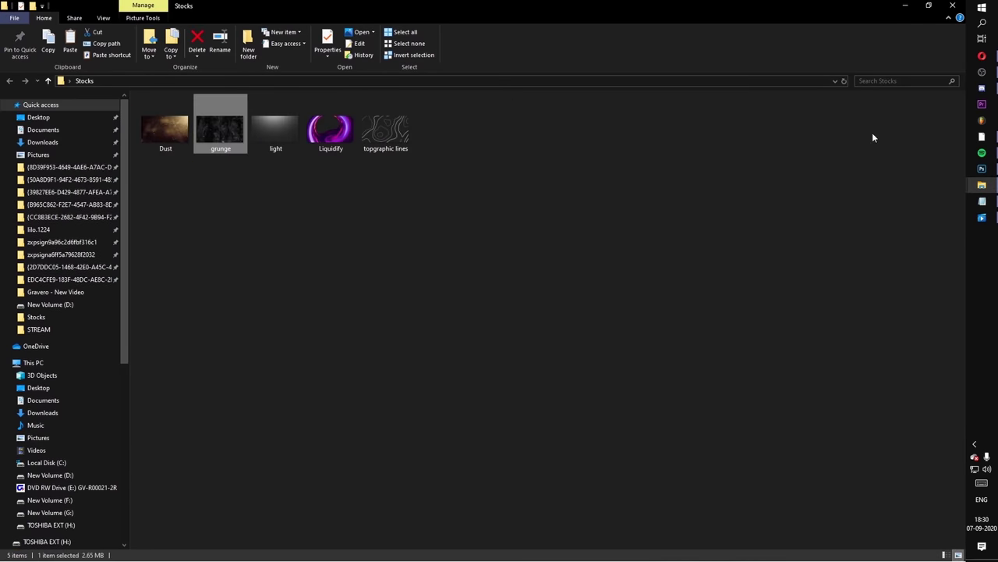
left_click_drag(330, 129, 871, 81)
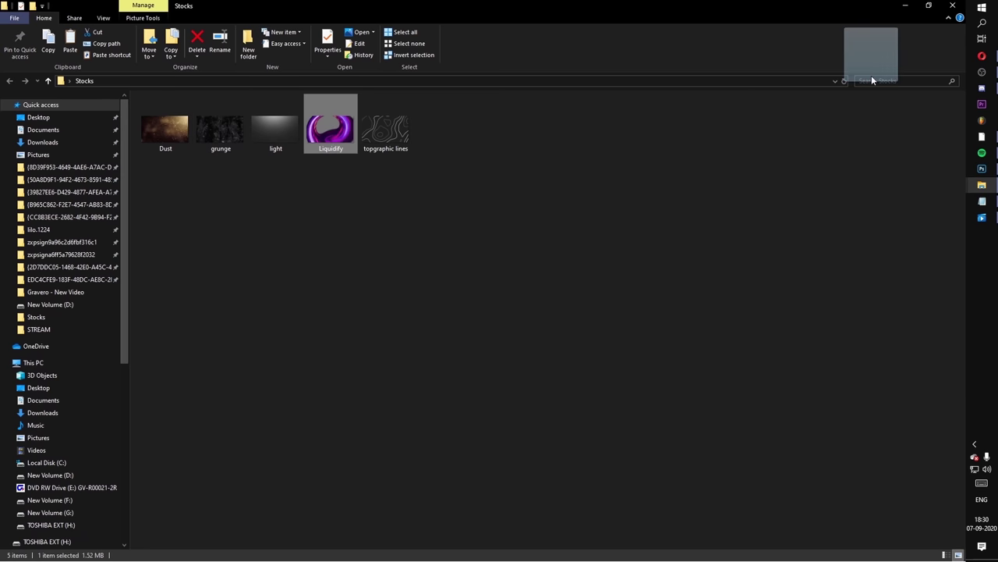
left_click_drag(842, 132, 404, 338)
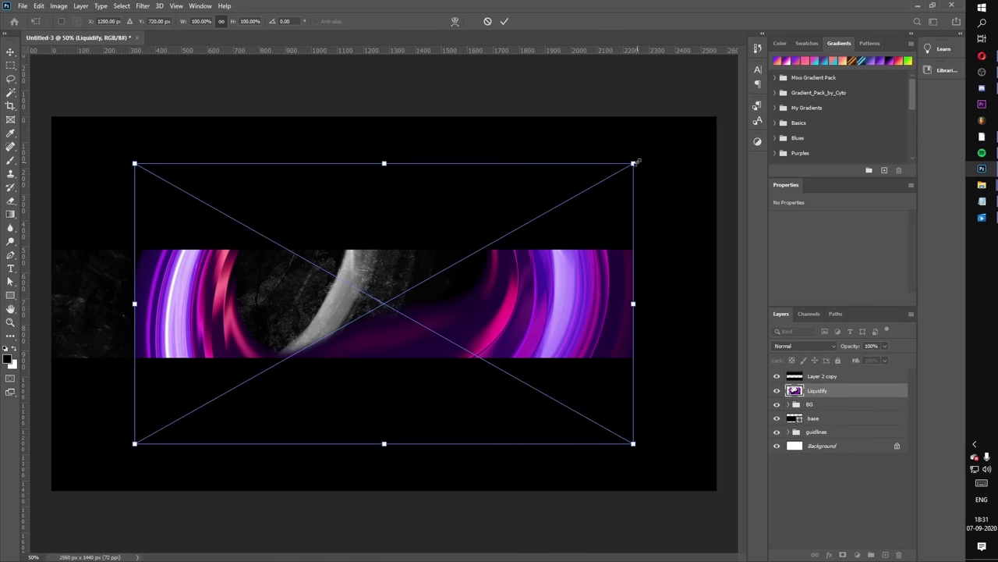
Scale the Liquidify image to about 187%, rotate it about -36°, and place it over the right side.
left_click_drag(636, 162, 745, 104)
left_click_drag(99, 312, 102, 546)
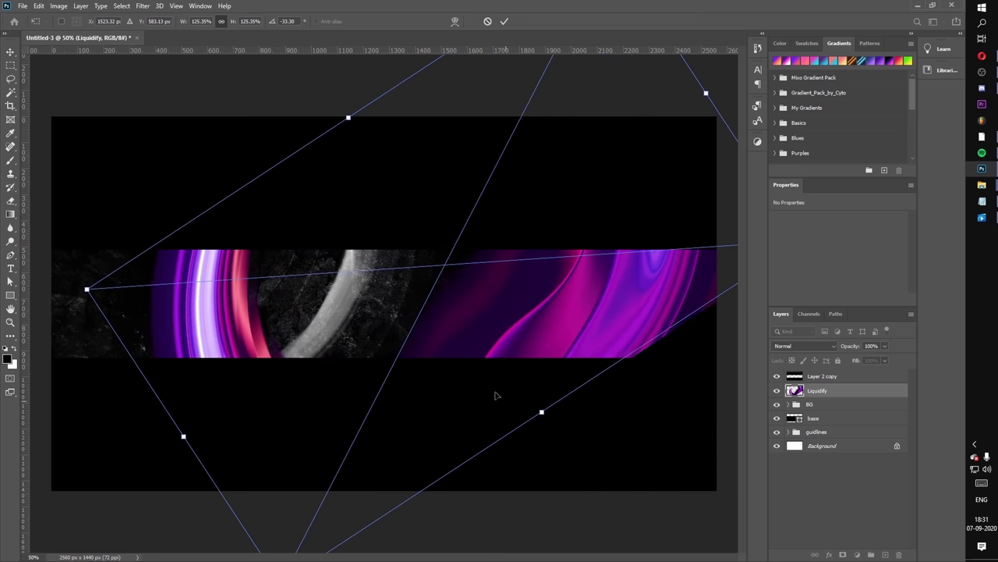
left_click_drag(494, 396, 586, 163)
left_click_drag(702, 209, 842, 123)
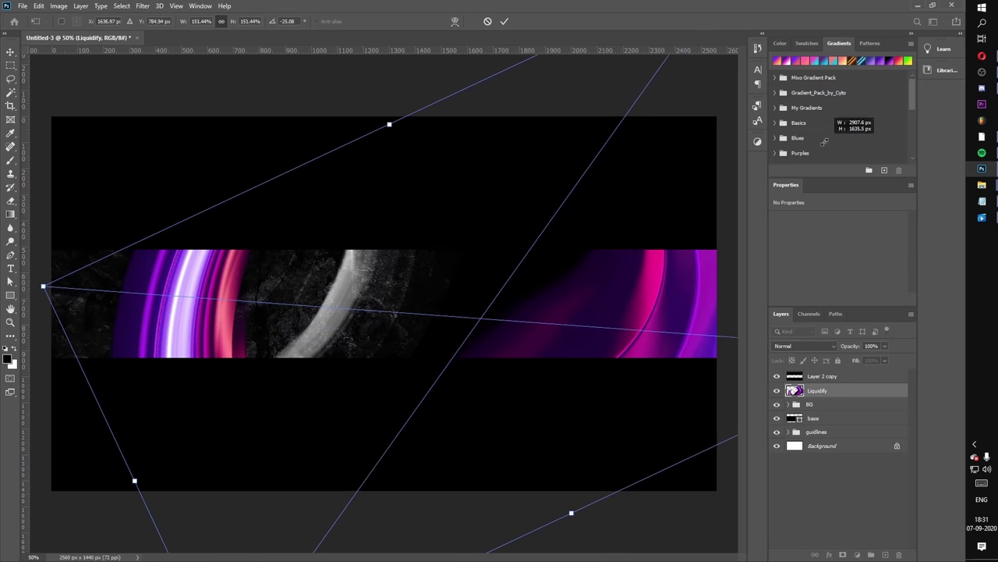
left_click_drag(312, 213, 455, 227)
left_click_drag(161, 147, 217, 201)
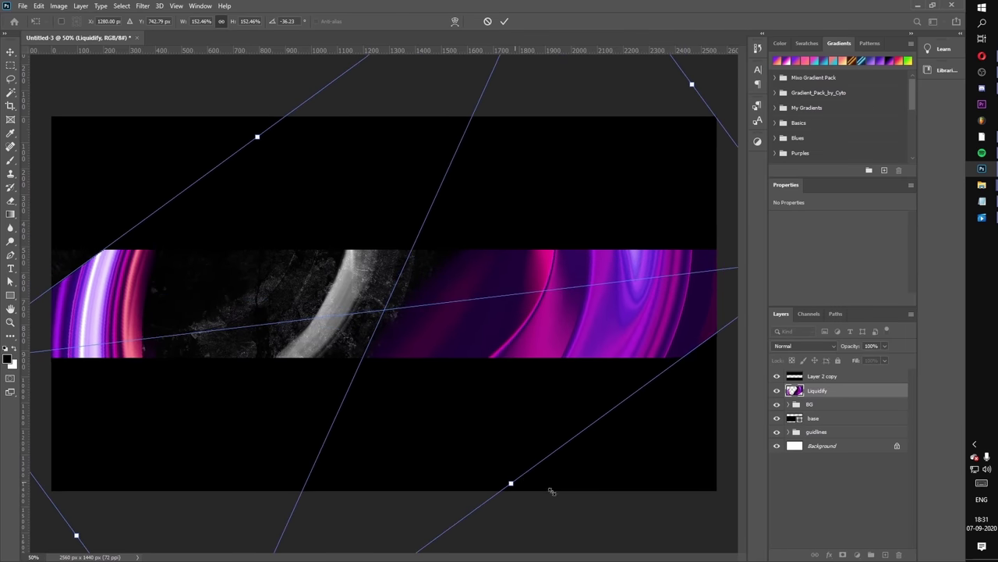
left_click_drag(510, 481, 566, 555)
left_click_drag(507, 425, 456, 384)
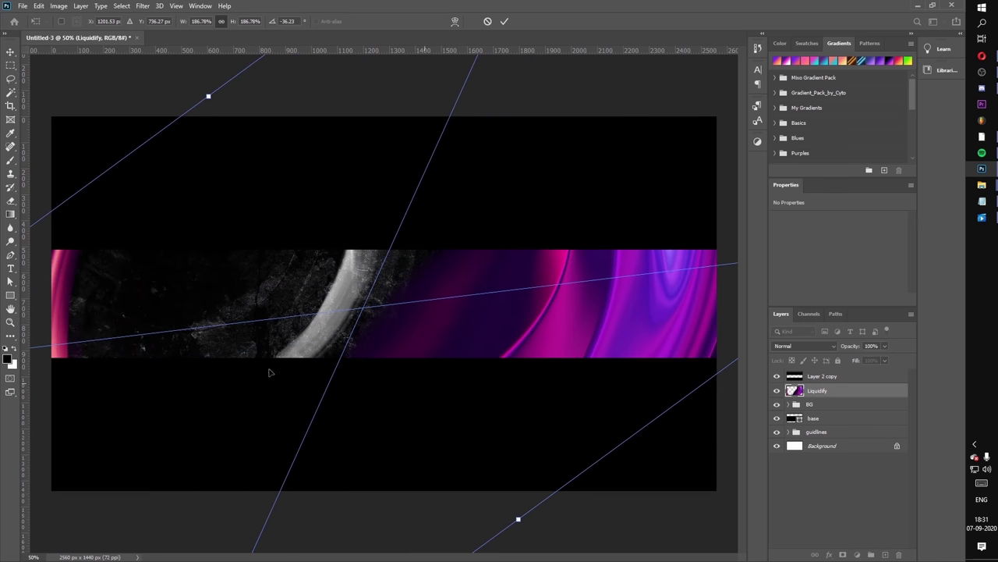
key("Return")
Rasterize the Liquidify layer and erase the pink sliver at the banner's left edge.
key("e")
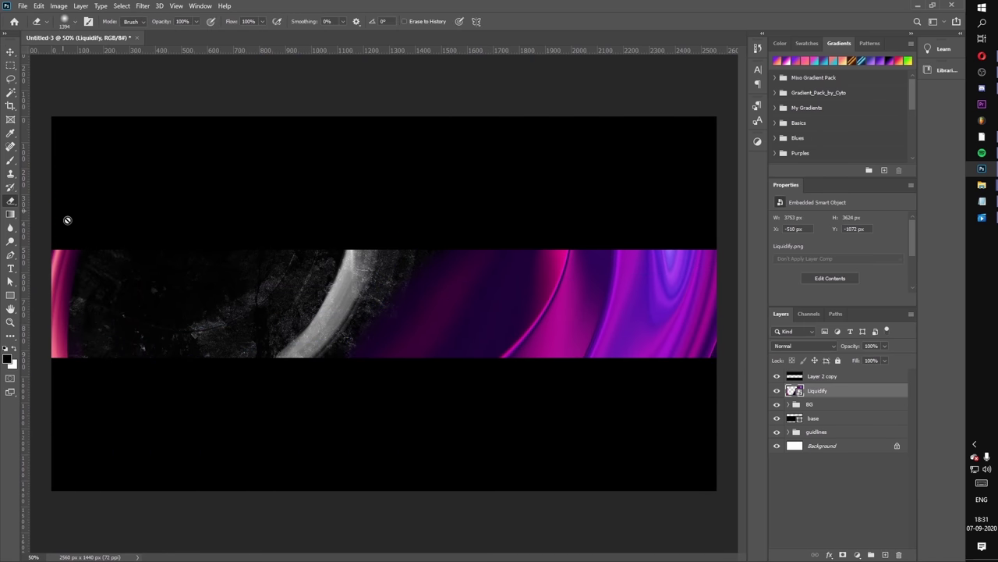
left_click(276, 226)
left_click(476, 213)
right_click(878, 395)
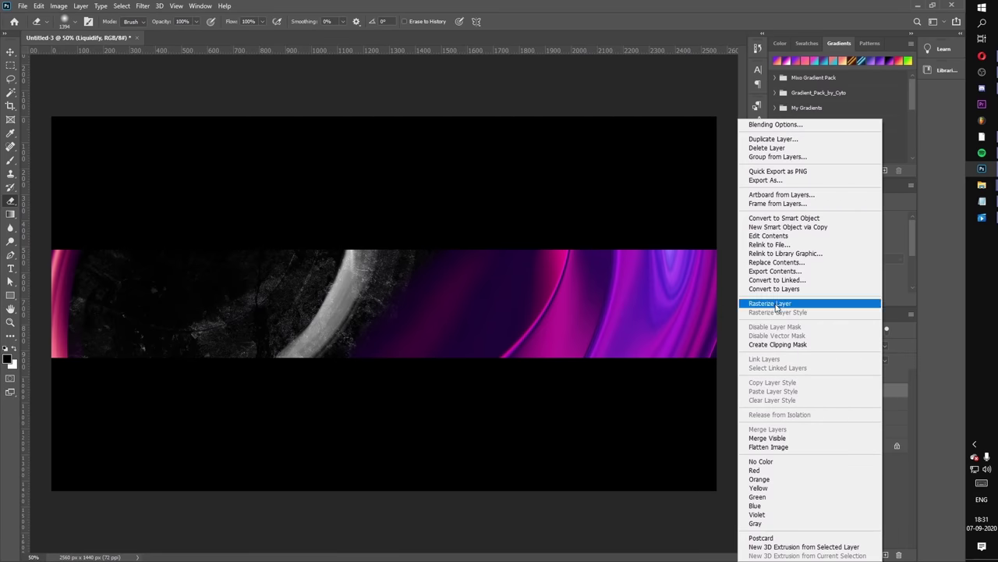
left_click(771, 303)
left_click(31, 296)
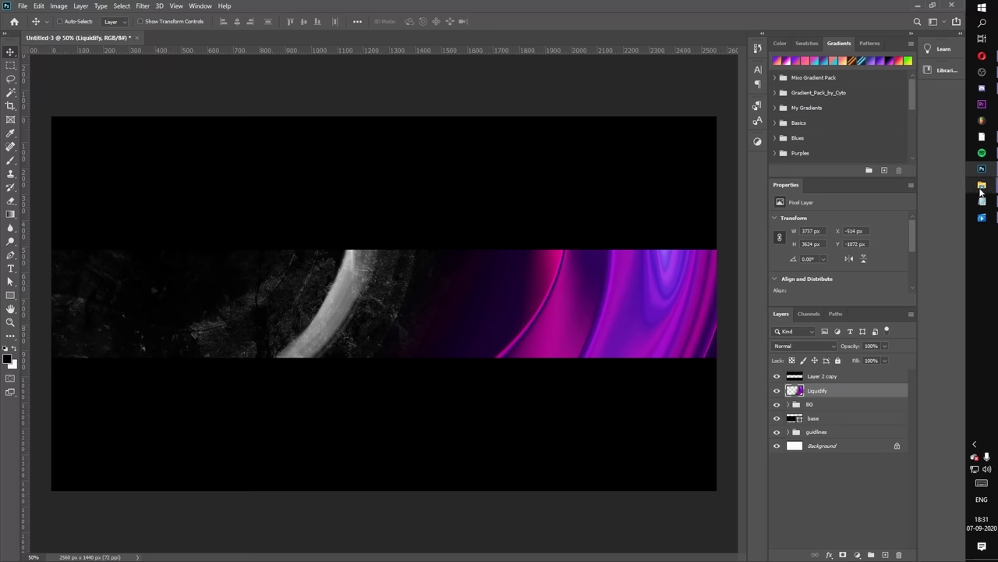
Place the topographic lines texture below the Liquidify layer, shifted up and right.
mouse_move(981, 187)
left_click(909, 160)
left_click_drag(382, 137, 195, 296)
key("Return")
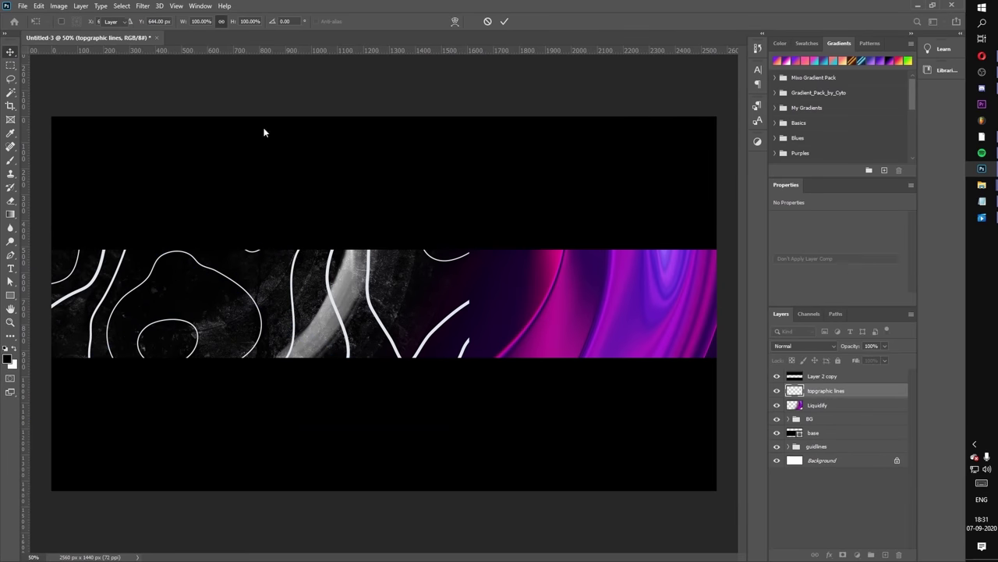
left_click_drag(849, 408, 849, 412)
left_click_drag(372, 298, 390, 258)
Rasterize the topographic lines layer, erase the lines crossing the middle, and reposition it.
key("e")
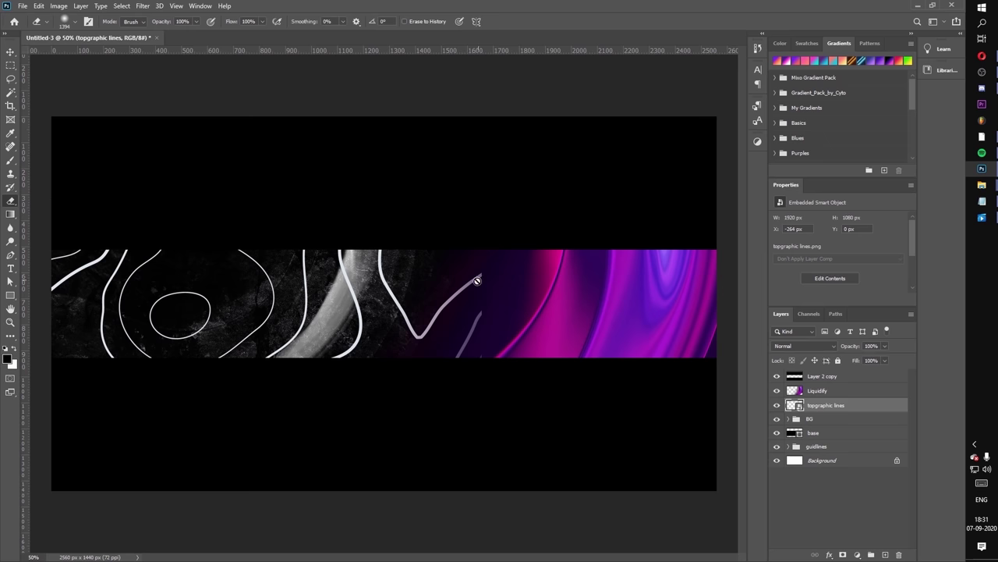
left_click(478, 281)
left_click(477, 218)
right_click(889, 405)
left_click(865, 304)
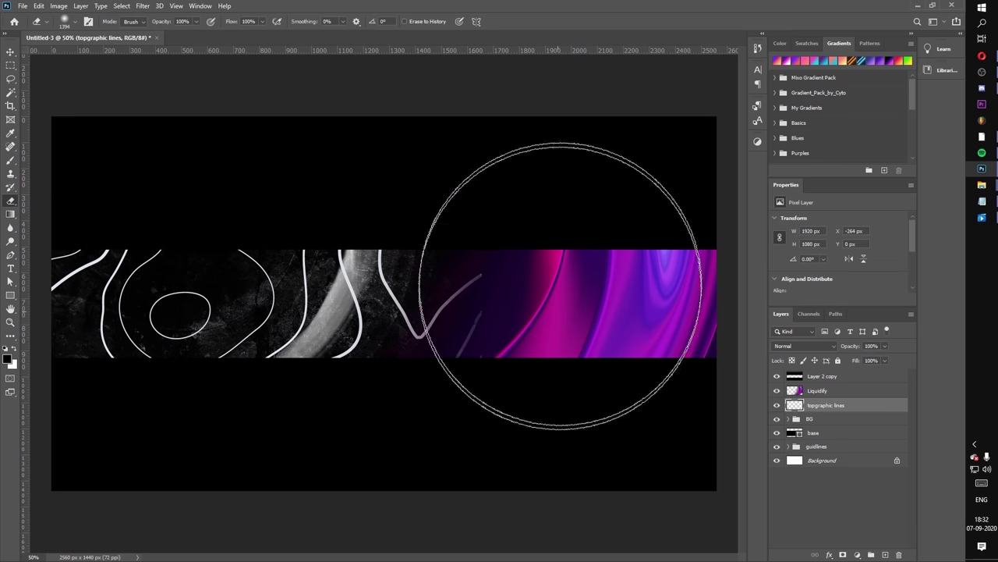
mouse_move(560, 285)
left_mouse_down()
mouse_move(501, 445)
mouse_move(546, 335)
left_mouse_up()
key("v")
mouse_move(119, 270)
left_mouse_down()
mouse_move(170, 211)
mouse_move(148, 298)
mouse_move(131, 311)
left_mouse_up()
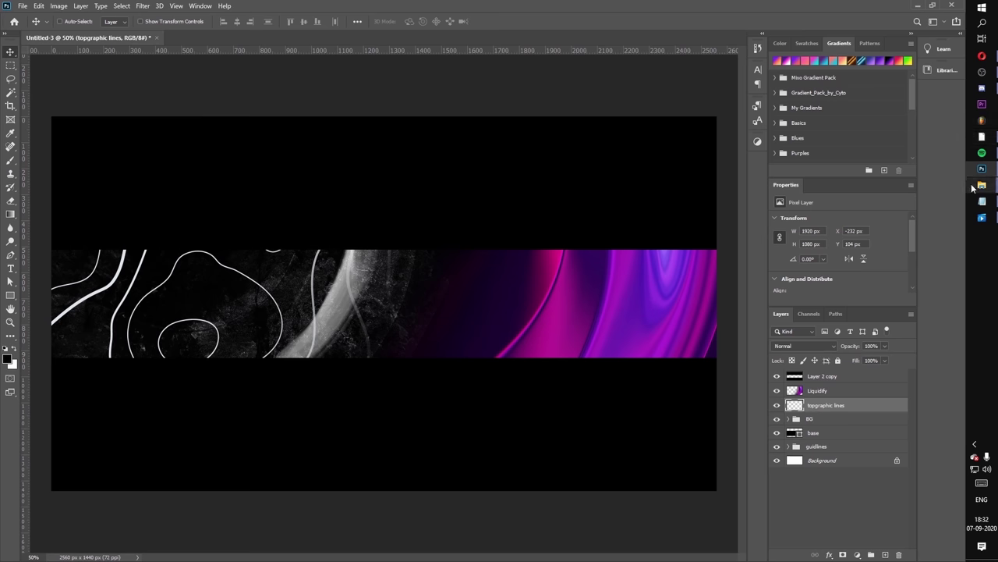
Drag the light image from the Stocks folder into the banner.
mouse_move(976, 186)
left_click(902, 171)
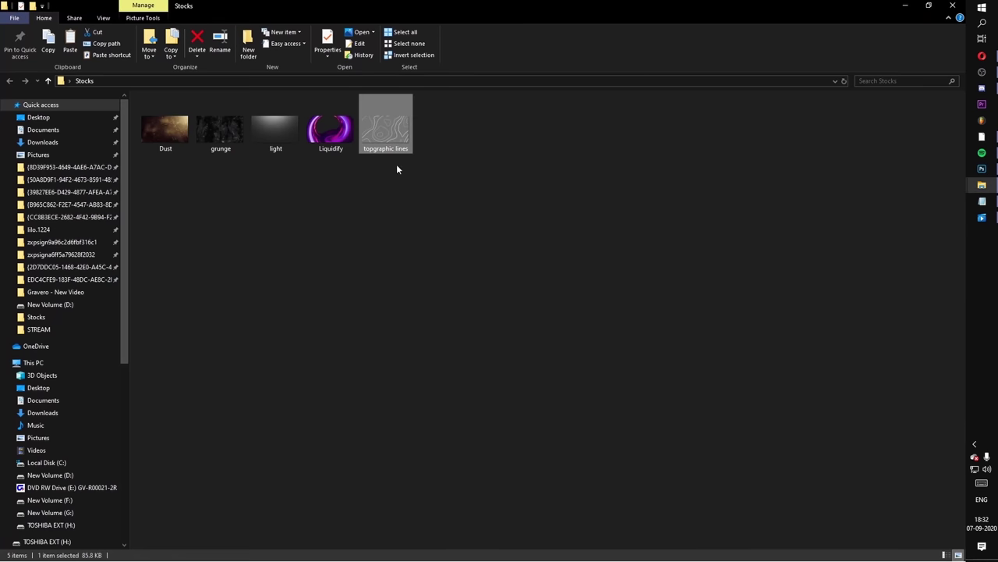
left_click_drag(275, 129, 376, 243)
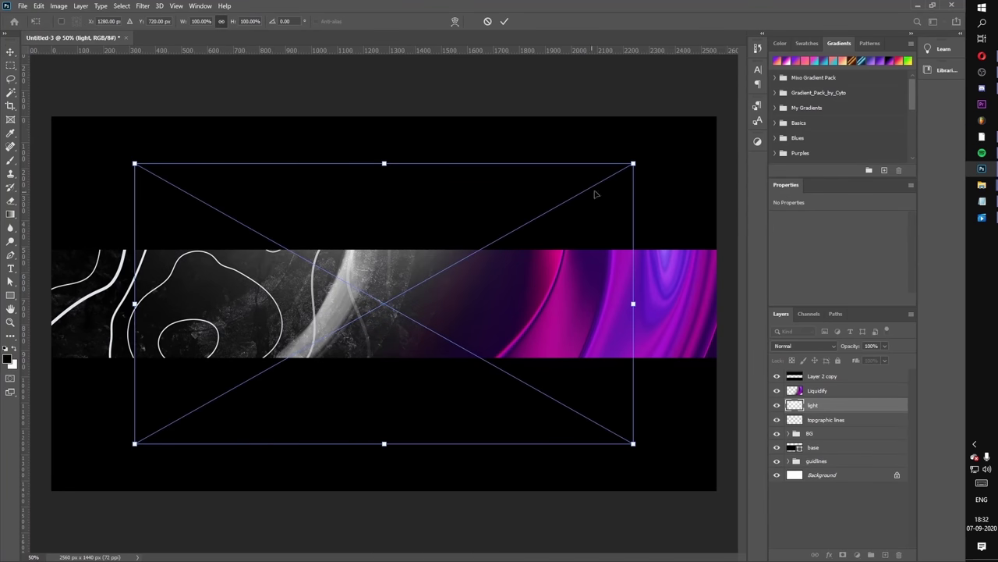
Rotate the placed light image, then bring the Dust image from Stocks into the banner.
left_click_drag(594, 194, 382, 90)
left_click_drag(429, 314, 335, 279)
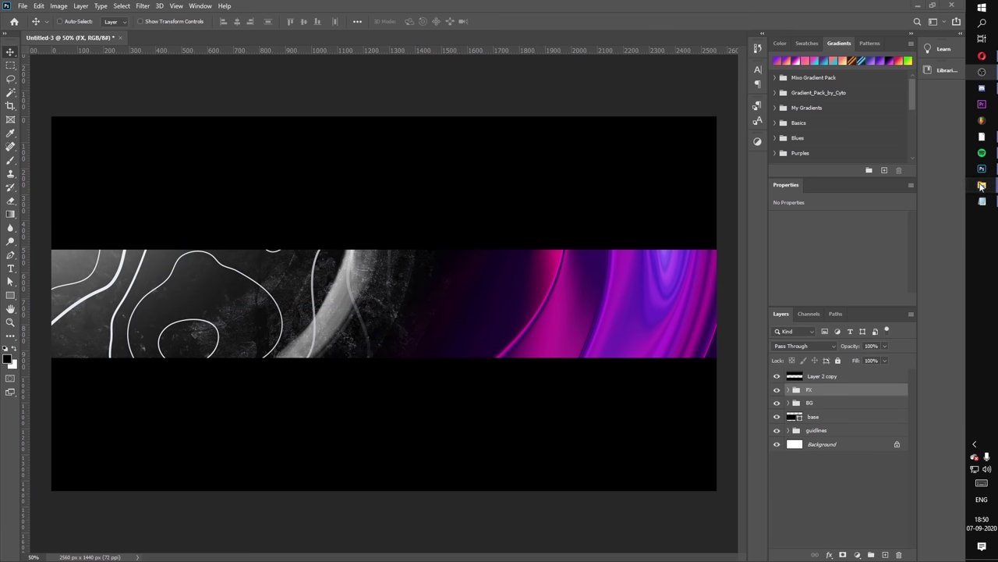
mouse_move(982, 185)
left_click(914, 234)
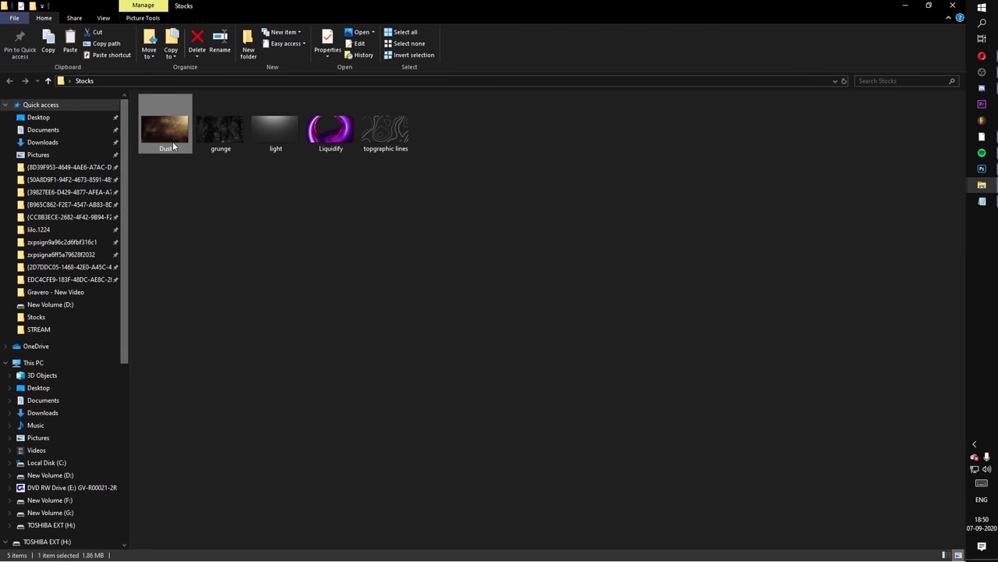
left_click_drag(173, 146, 510, 322)
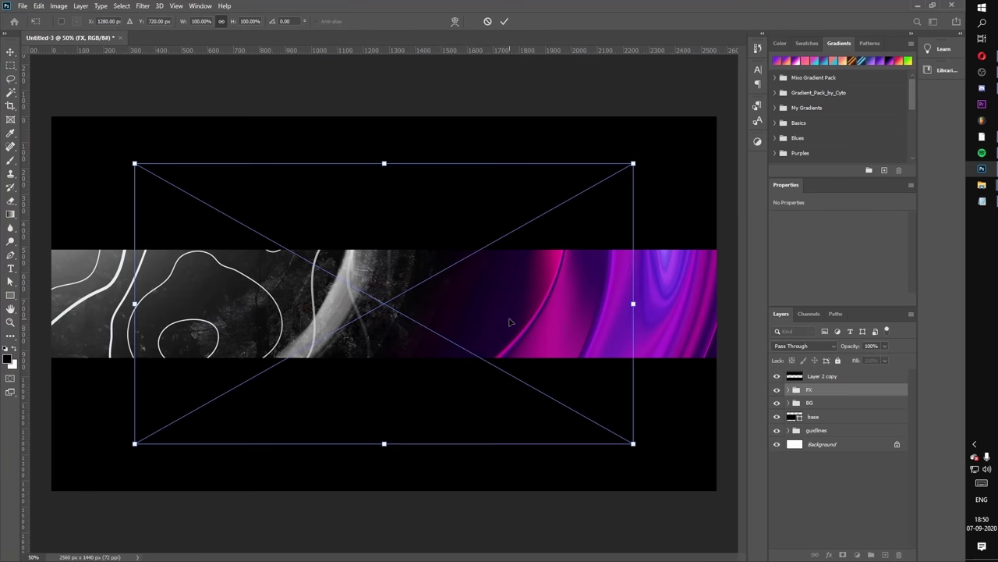
Scale and position the Dust image to fill the whole canvas.
left_click_drag(638, 165, 803, 67)
left_click_drag(481, 229, 403, 279)
left_click_drag(713, 113, 724, 103)
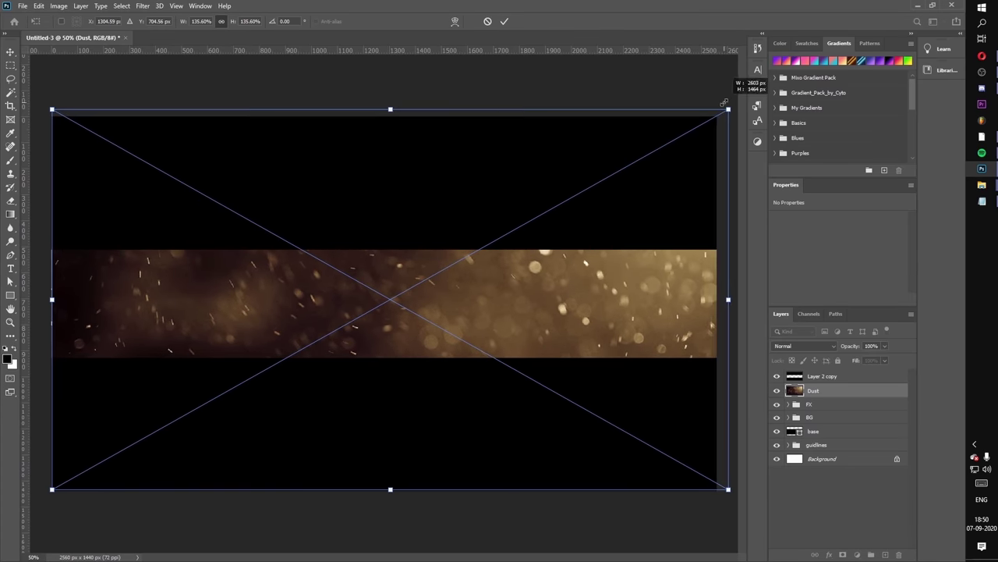
left_click_drag(596, 204, 588, 213)
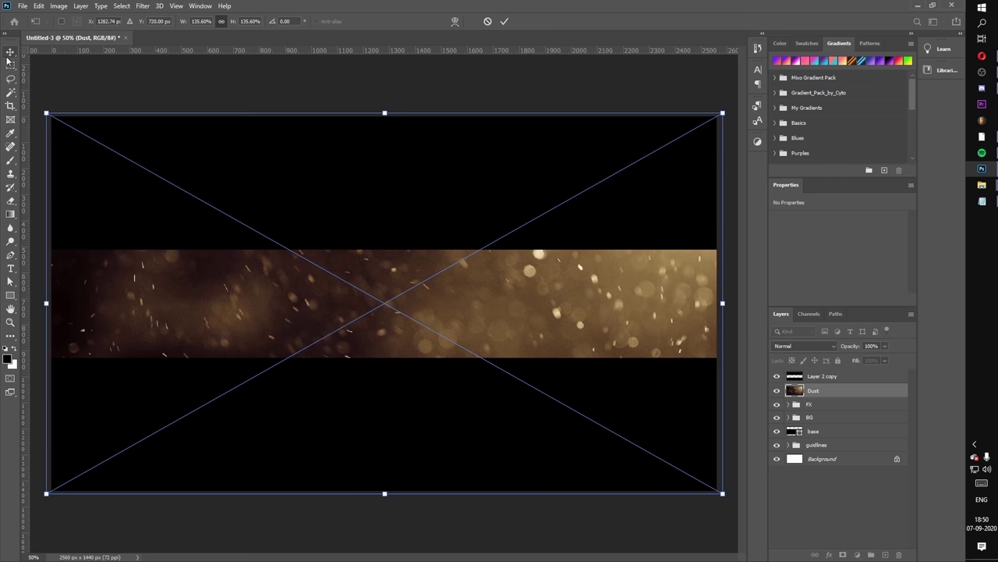
left_click(9, 55)
Blend the Dust layer as Color Dodge at 66% opacity.
left_click(800, 345)
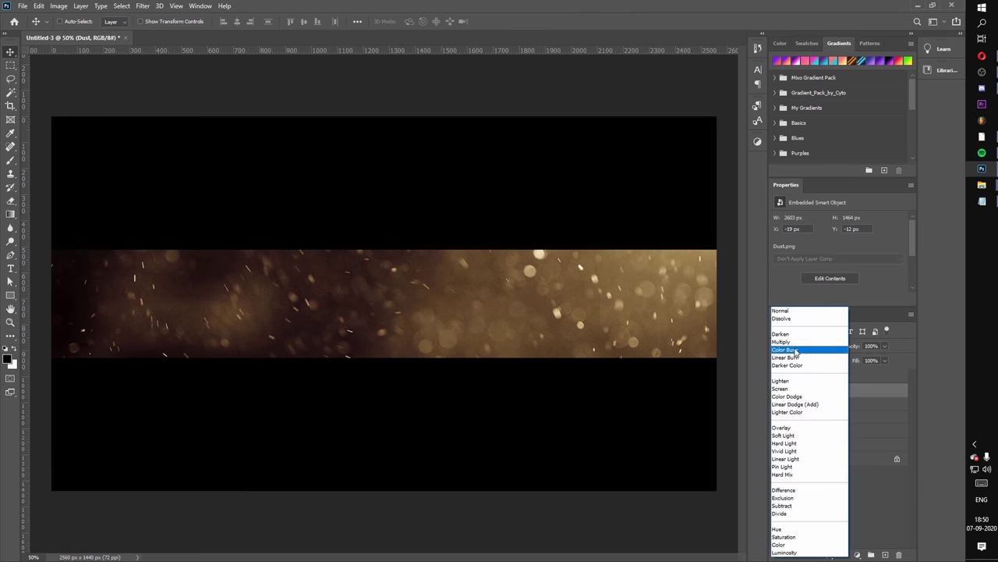
left_click(792, 398)
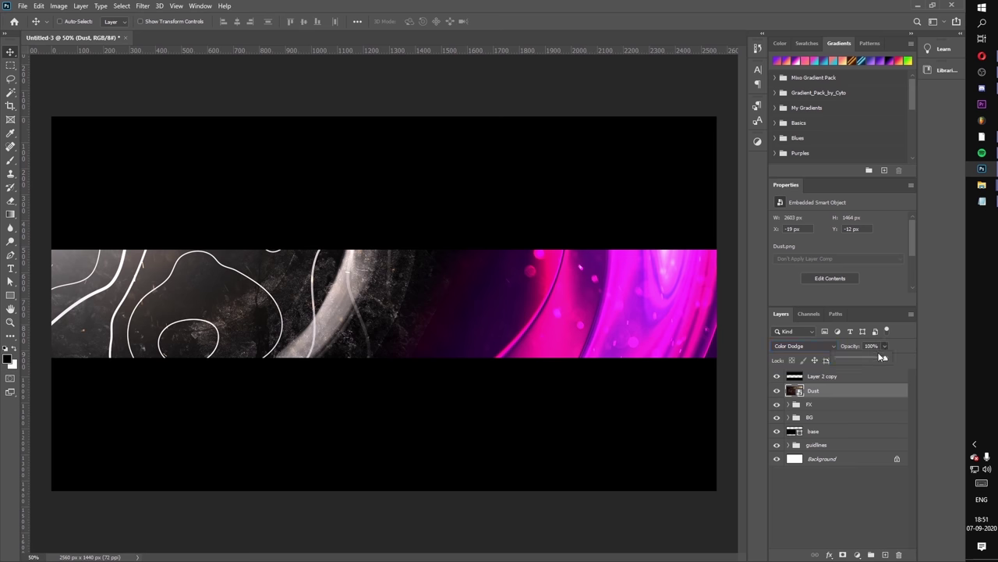
left_click_drag(877, 359, 870, 364)
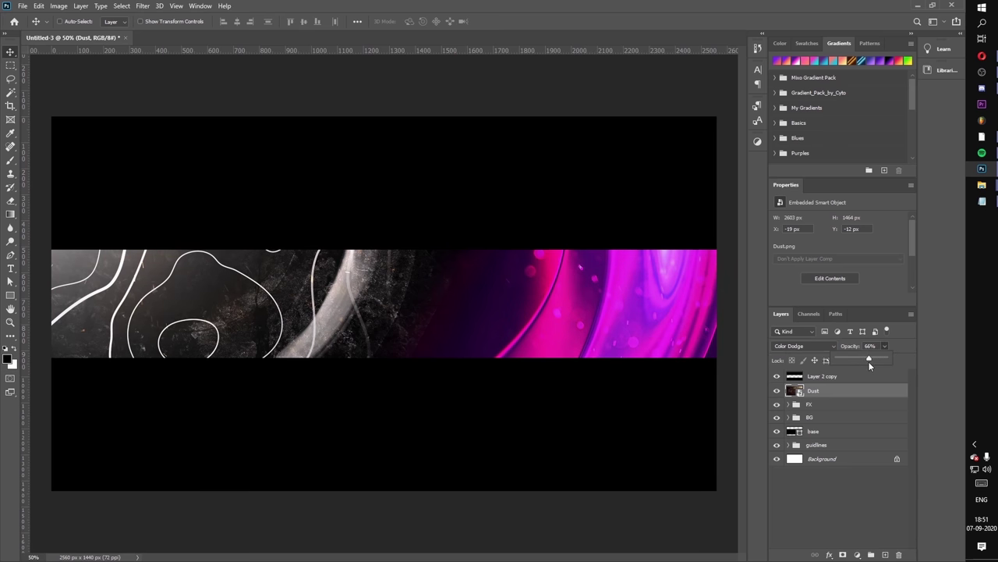
Add a purple Gradient Fill layer above the Dust layer.
left_click(788, 62)
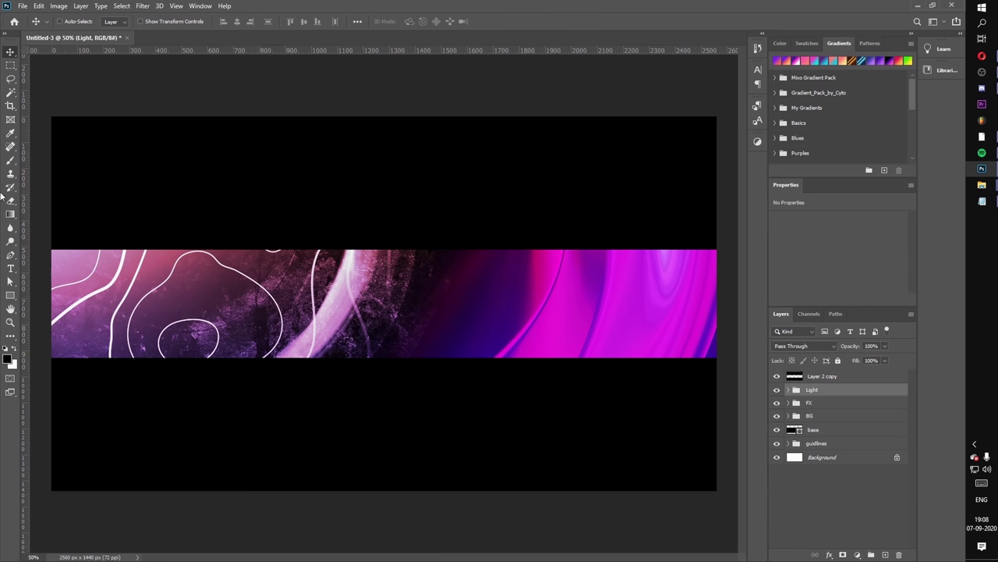
left_click(11, 268)
Type the title 'AKS DUSRA' in a text box across the banner centre.
left_click_drag(216, 270, 640, 368)
key("BackSpace")
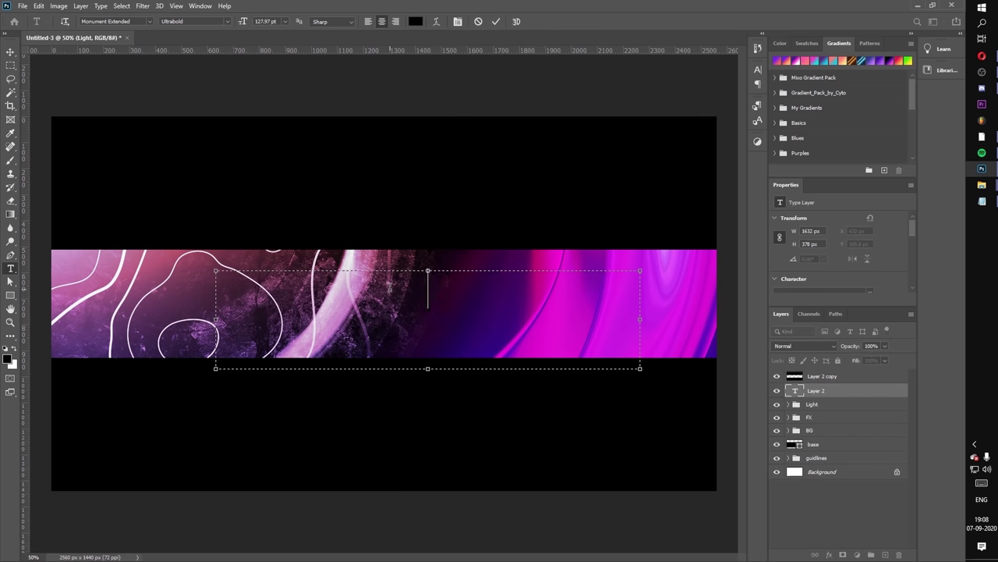
type("AKSDUSRT")
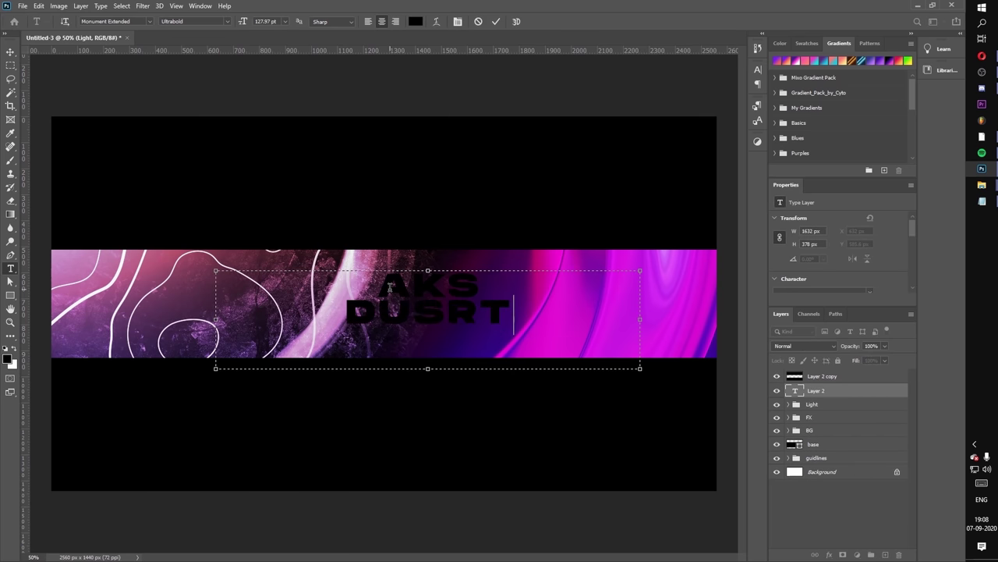
key("BackSpace")
type("A")
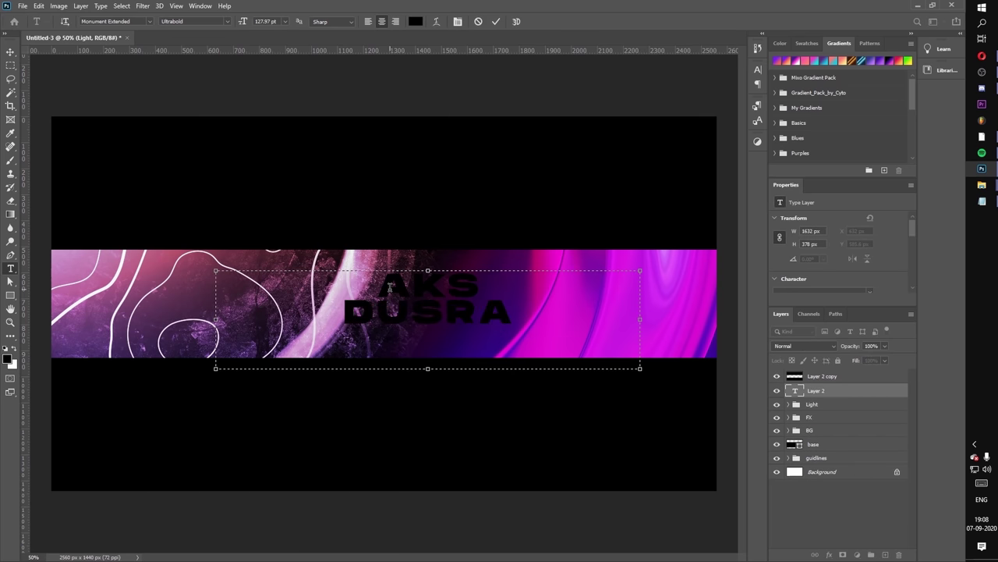
left_click(11, 51)
Centre the title on a vertical guide and apply a pink gradient to it.
left_click_drag(433, 299, 407, 303)
left_click_drag(24, 443, 403, 456)
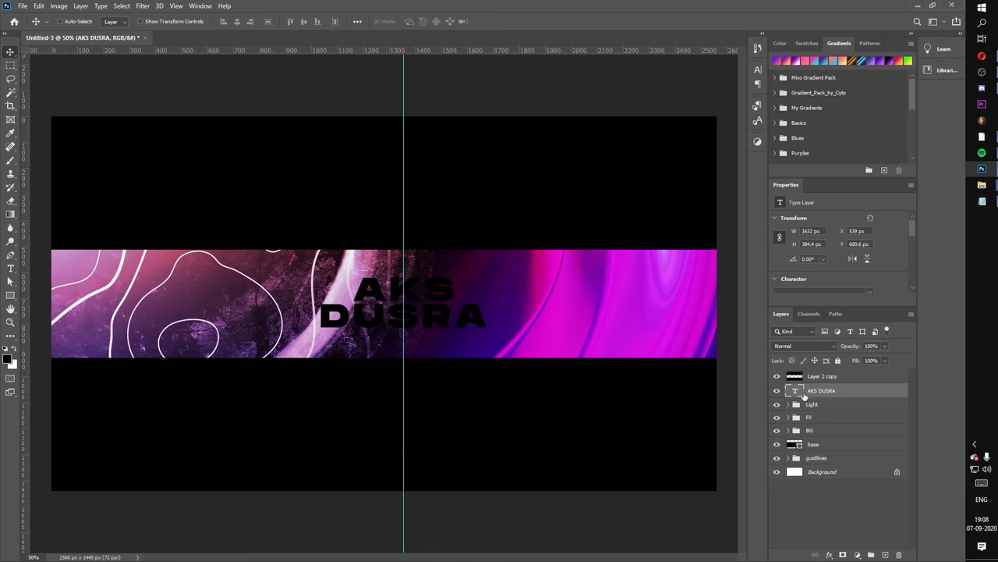
left_click_drag(773, 73, 688, 356)
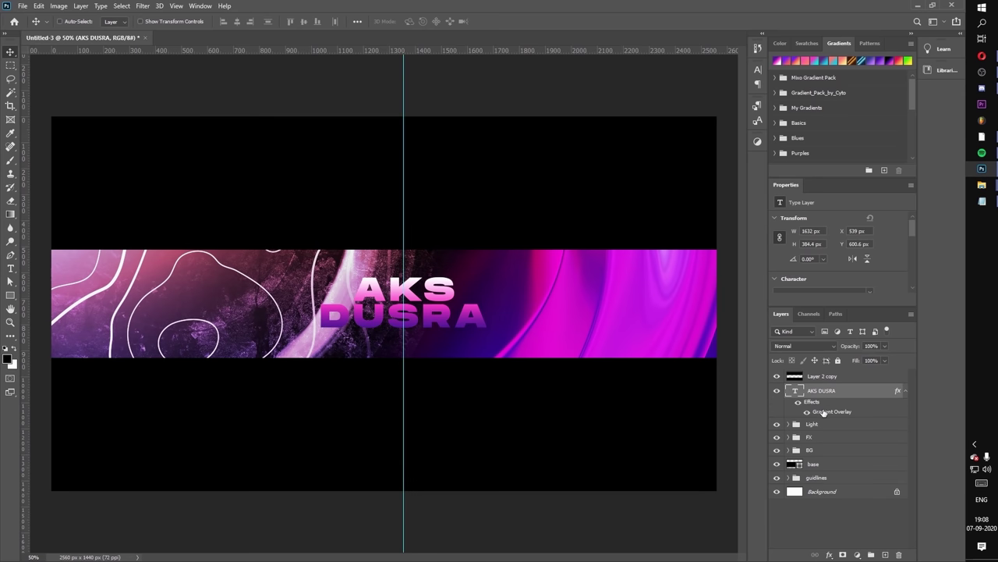
Turn the title's gradient angle and add a thin white outside stroke.
double_click(823, 413)
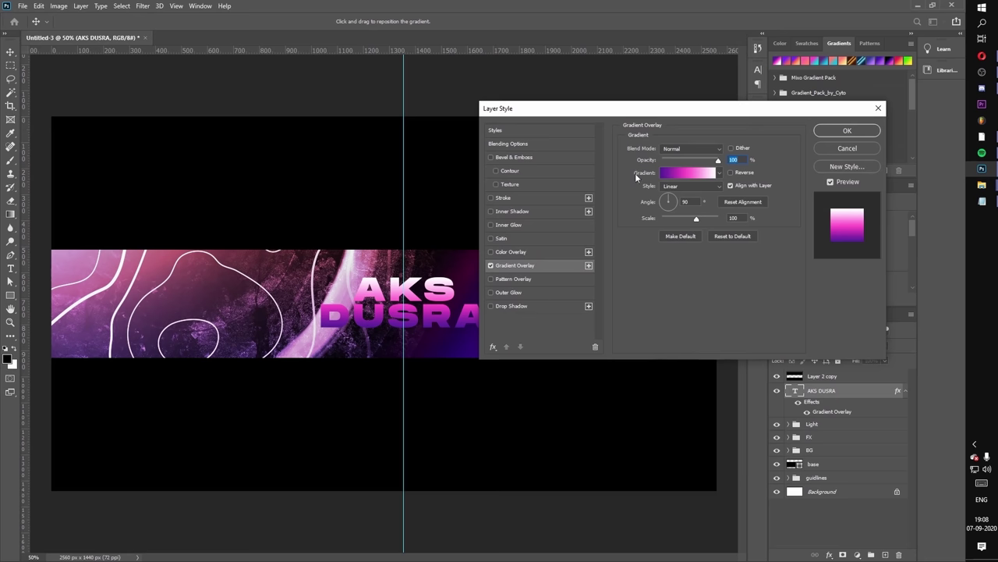
mouse_move(668, 201)
left_mouse_down()
mouse_move(661, 215)
mouse_move(660, 205)
left_mouse_up()
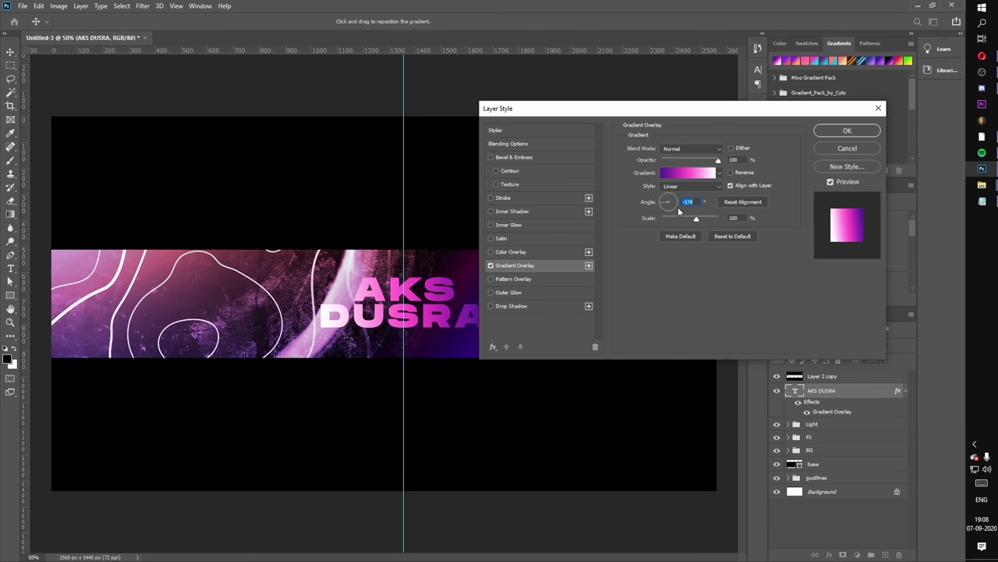
left_click(514, 202)
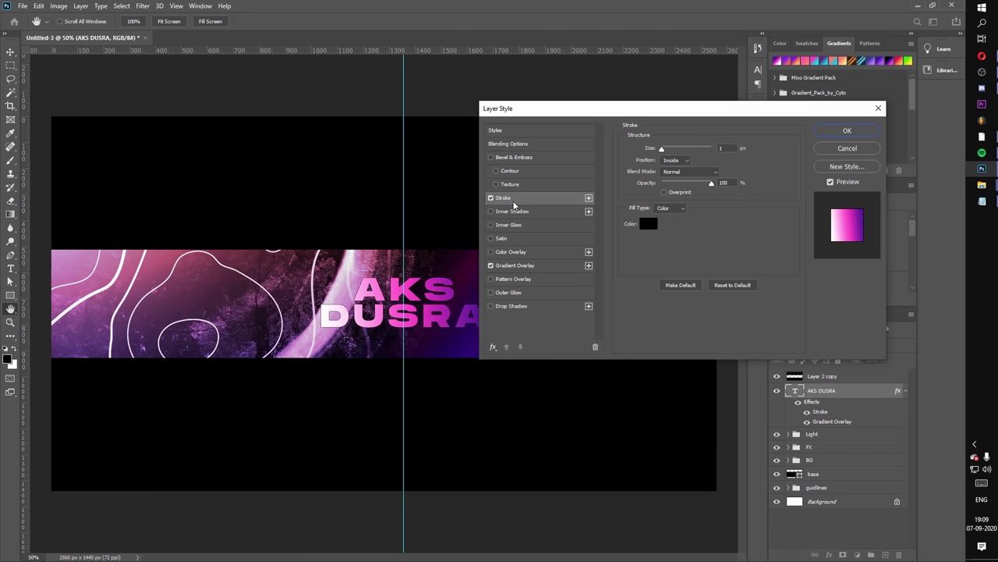
left_click(672, 172)
left_click(671, 181)
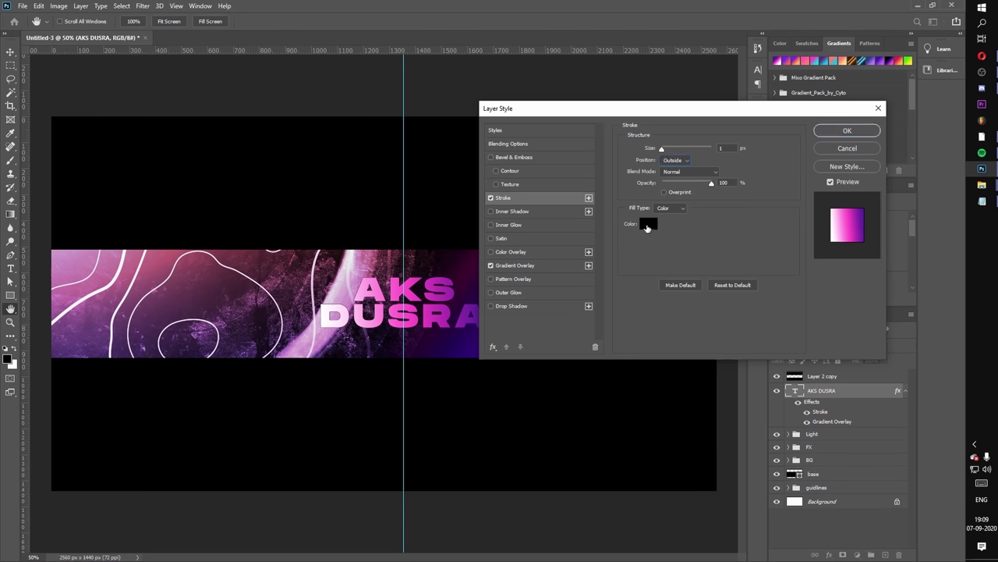
left_click(648, 224)
left_click(568, 142)
left_click(801, 138)
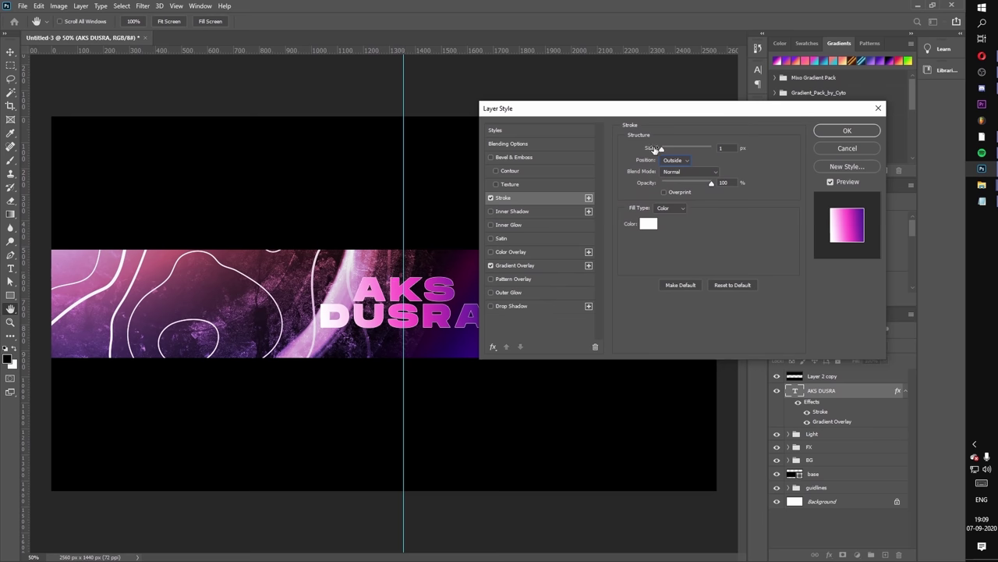
left_click(663, 150)
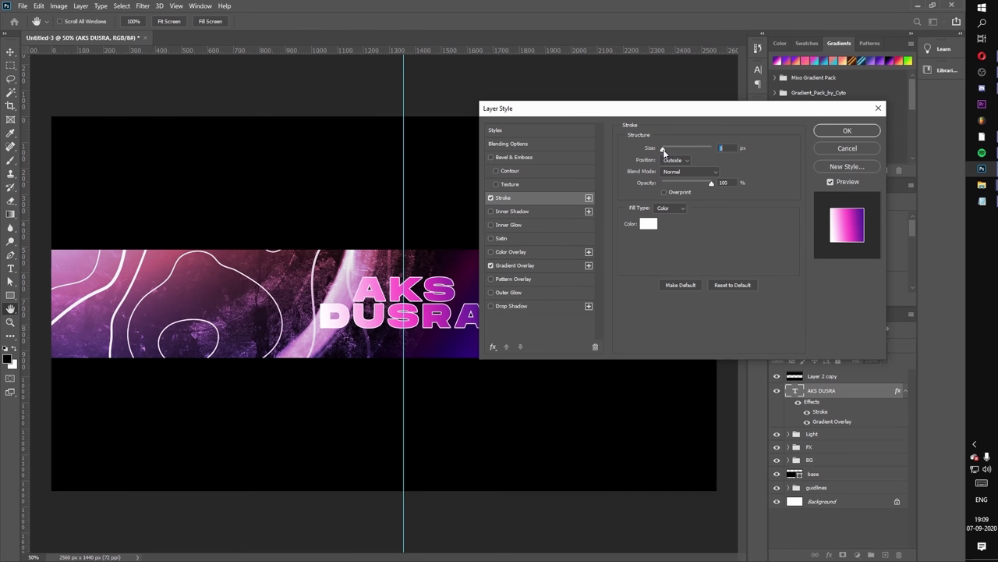
left_click_drag(663, 150, 662, 151)
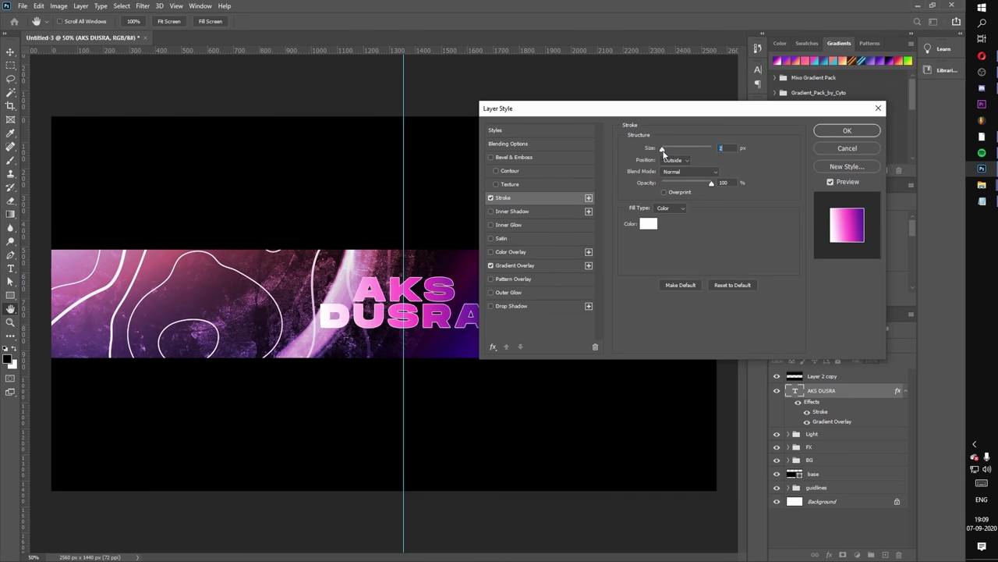
Add a wide white outer glow at 36% opacity to the title.
left_click(508, 294)
left_click(649, 185)
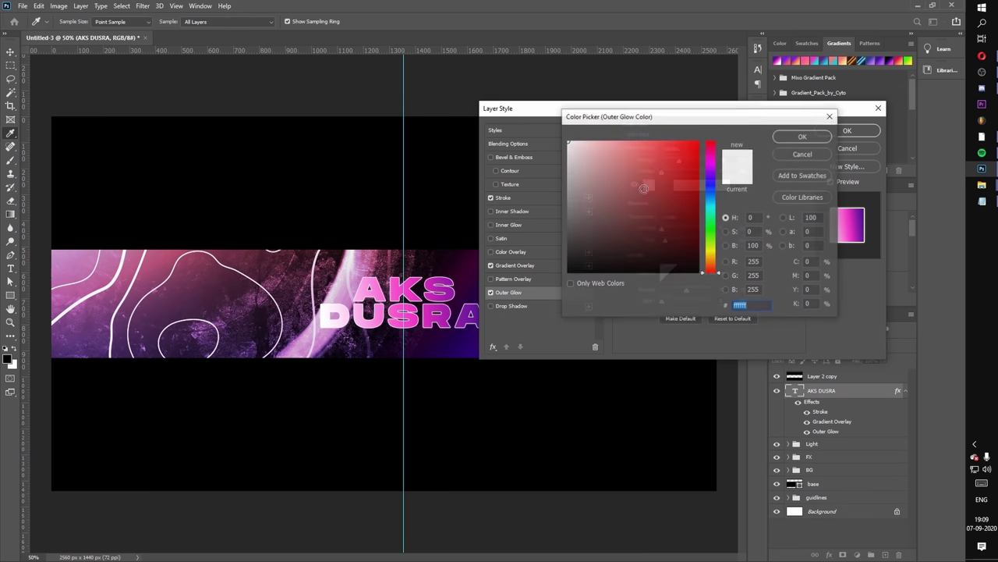
left_click(711, 162)
mouse_move(607, 156)
left_mouse_down()
mouse_move(652, 92)
mouse_move(561, 99)
left_mouse_up()
left_click(802, 136)
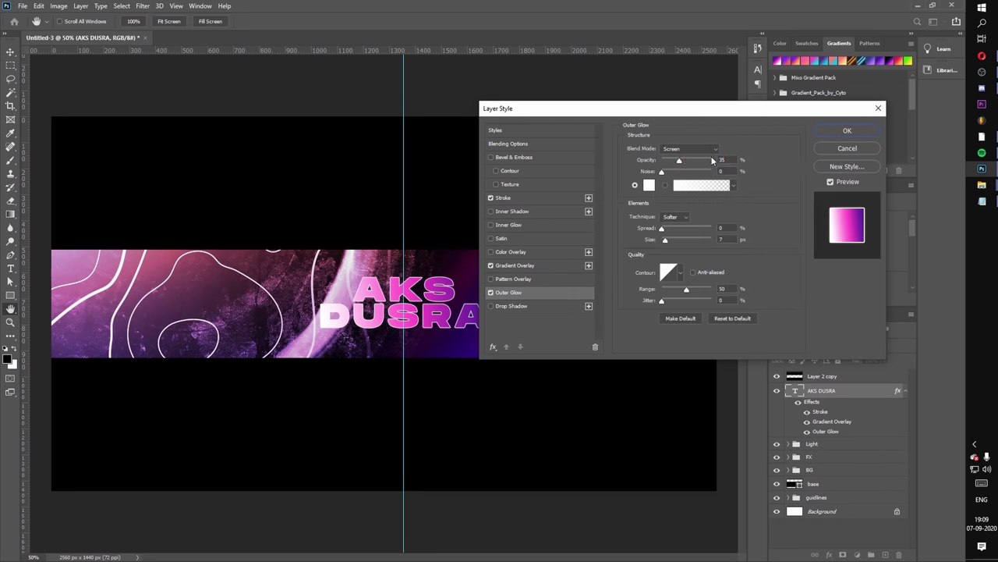
left_click_drag(716, 161, 679, 161)
left_click_drag(666, 240, 695, 242)
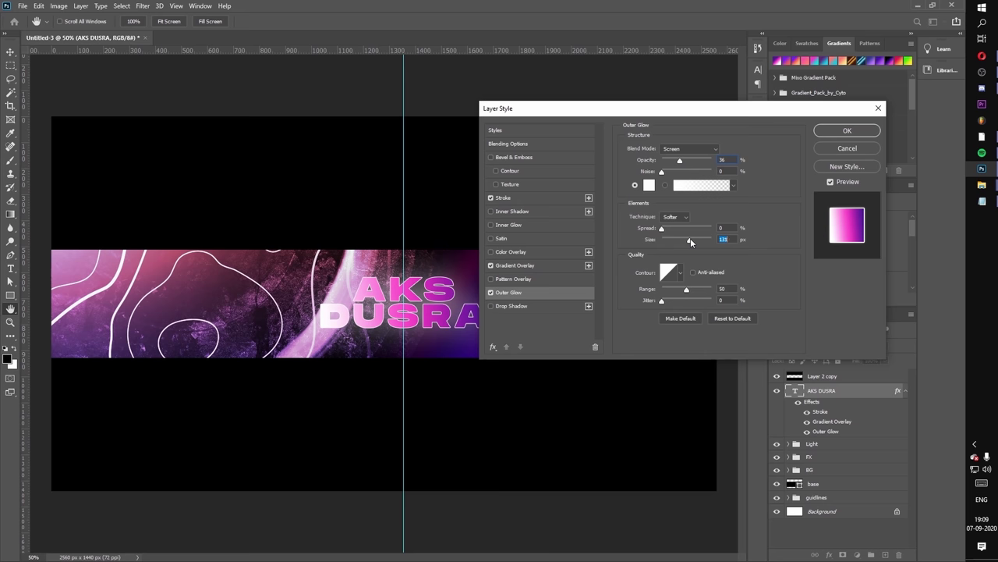
Add two drop shadows, making the first a large bright magenta shadow in Normal mode.
left_click(490, 306)
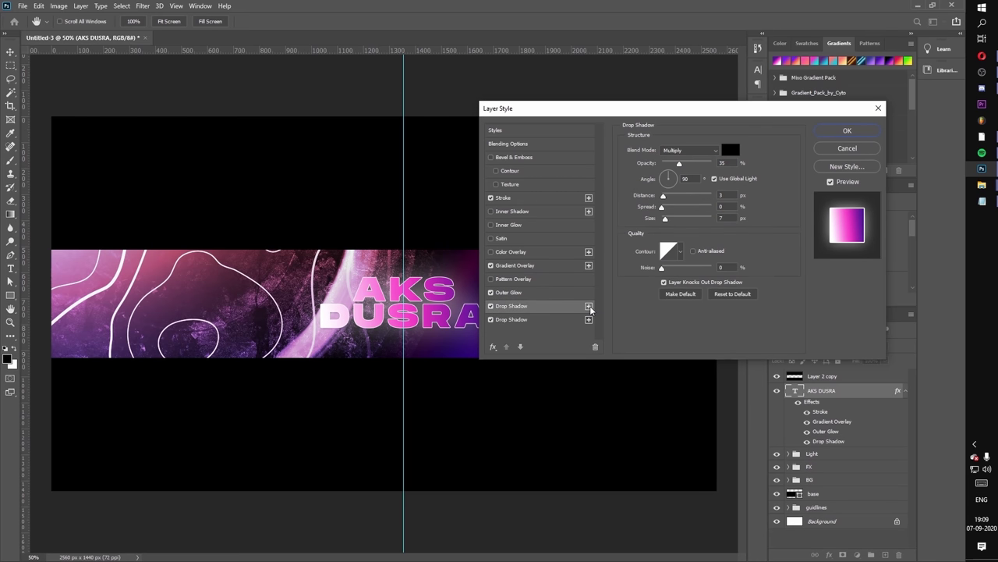
left_click(589, 305)
left_click(727, 149)
left_click(712, 162)
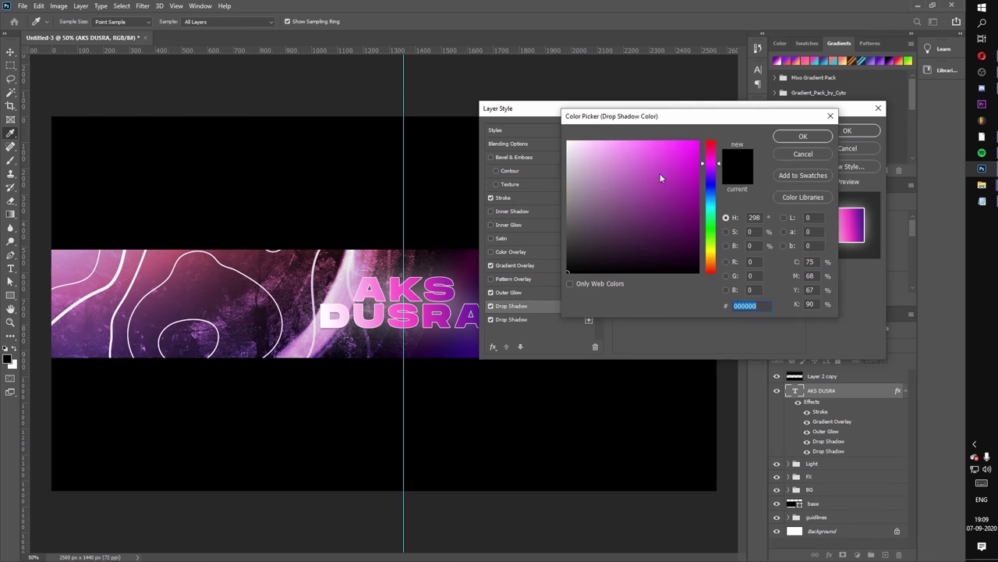
left_click(694, 145)
left_click(802, 135)
left_click_drag(671, 222, 716, 224)
left_click(691, 150)
left_click(679, 153)
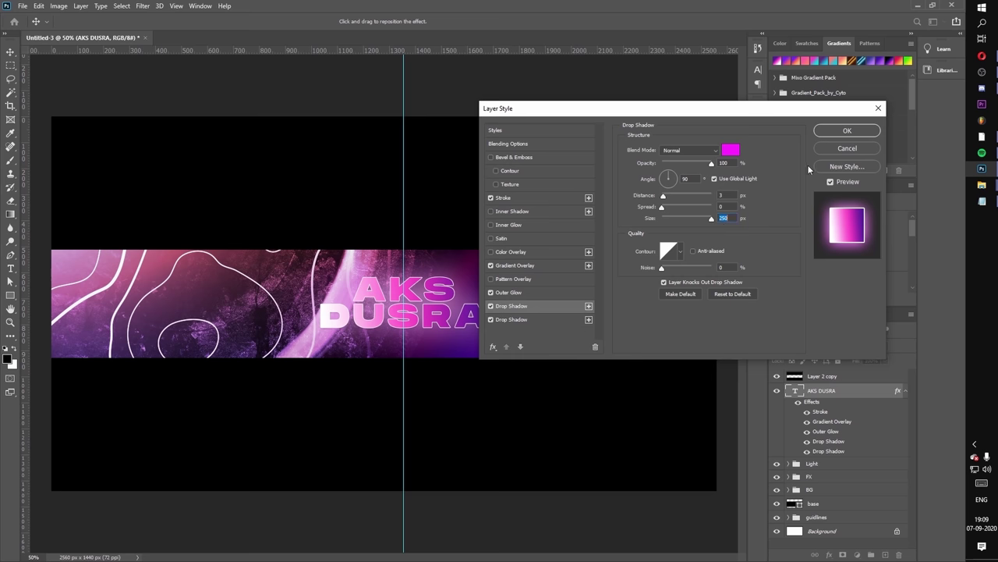
Set the second drop shadow to 90% opacity with a larger size, and apply the styles.
left_click(584, 318)
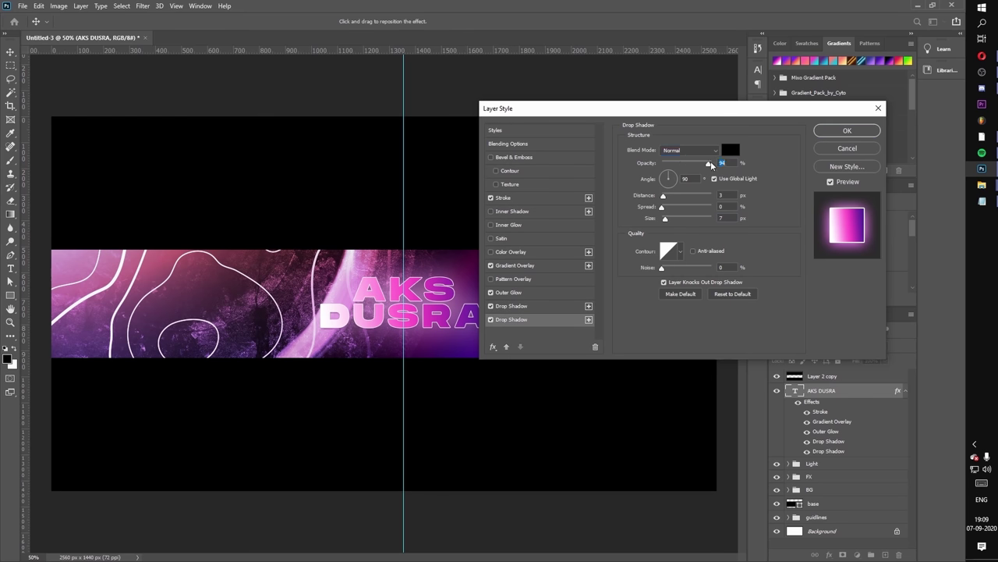
left_click_drag(712, 163, 709, 167)
left_click_drag(665, 219, 703, 228)
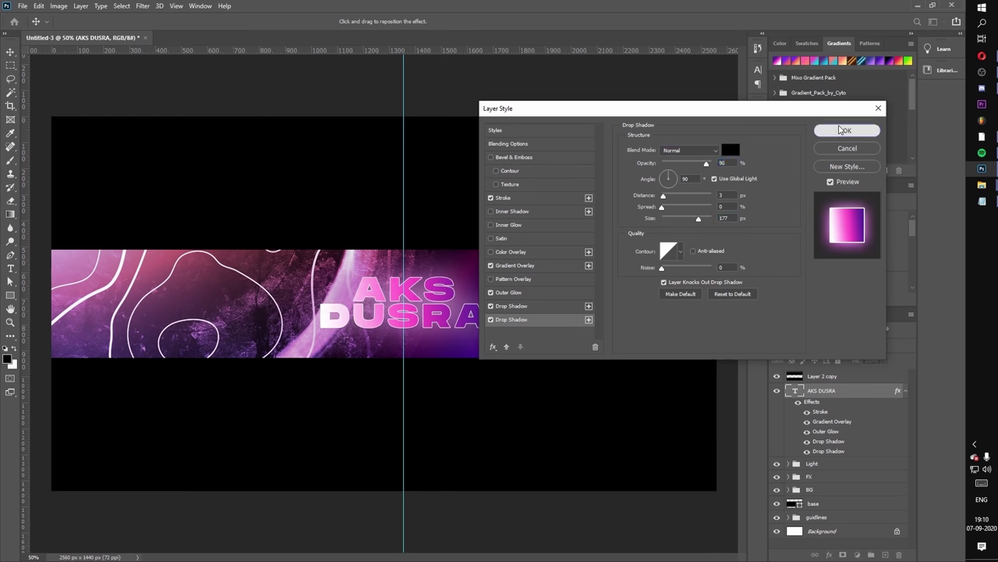
left_click(847, 130)
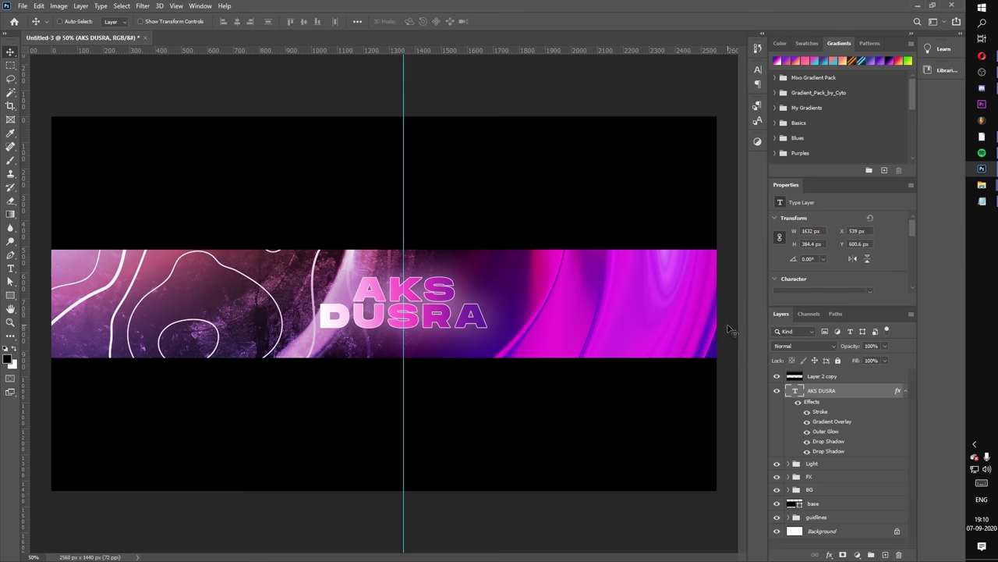
Draw a thin rectangle bar and position it beneath the title.
left_click(10, 296)
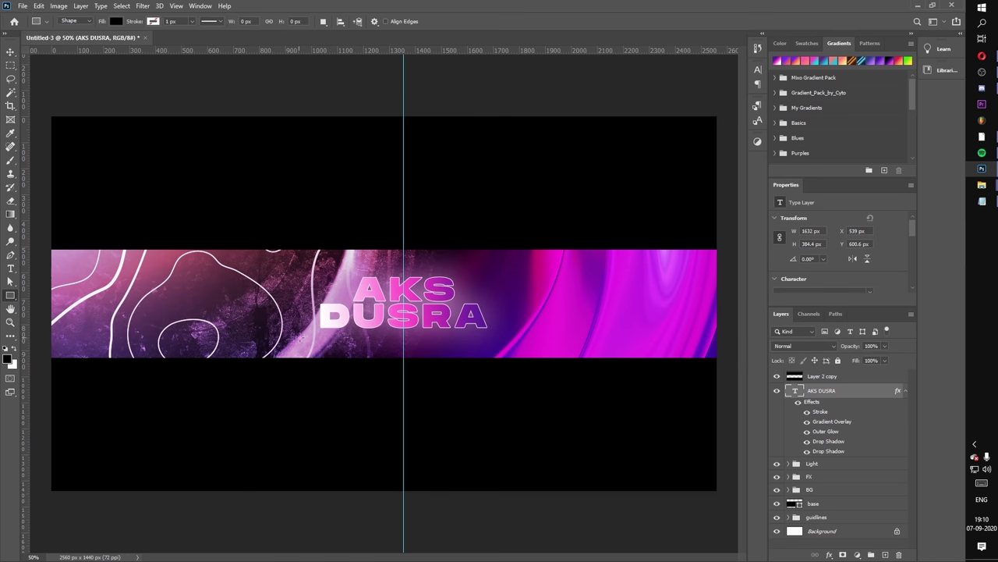
left_click_drag(301, 337, 502, 349)
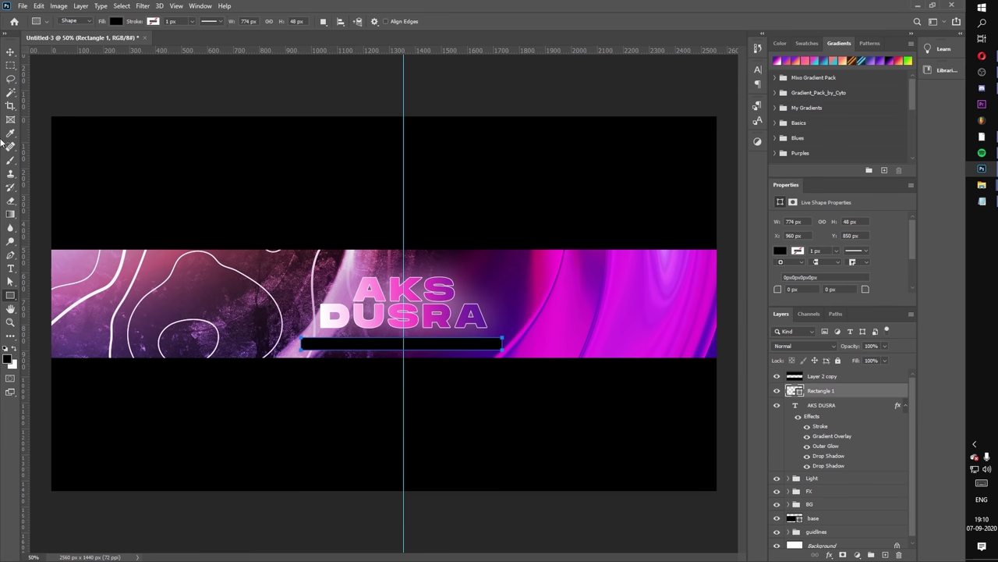
left_click(8, 53)
left_click_drag(427, 347, 430, 343)
Rasterize the bar layer and set up the eraser to soften its edges.
right_click(866, 393)
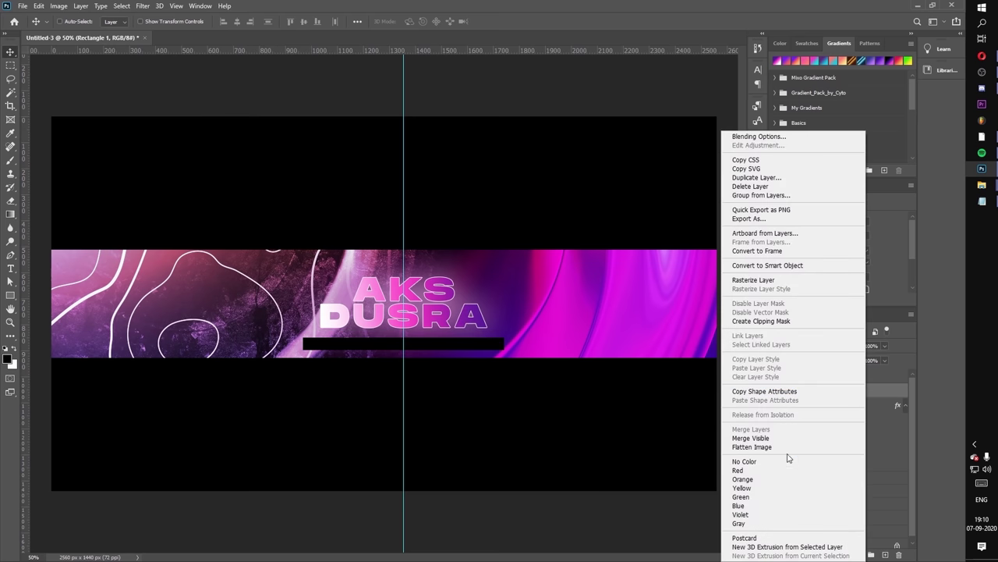
left_click(754, 279)
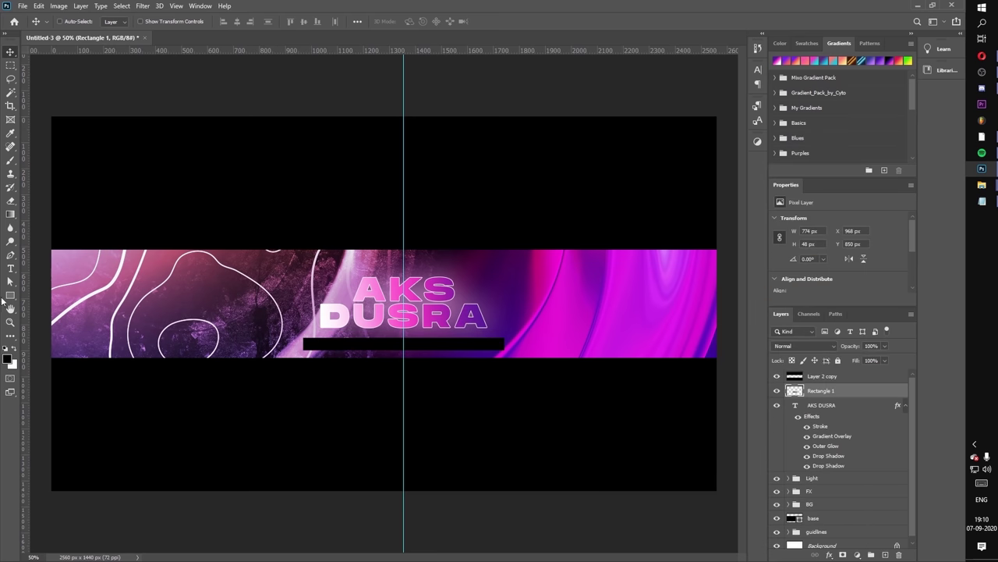
left_click(11, 201)
right_click(207, 266)
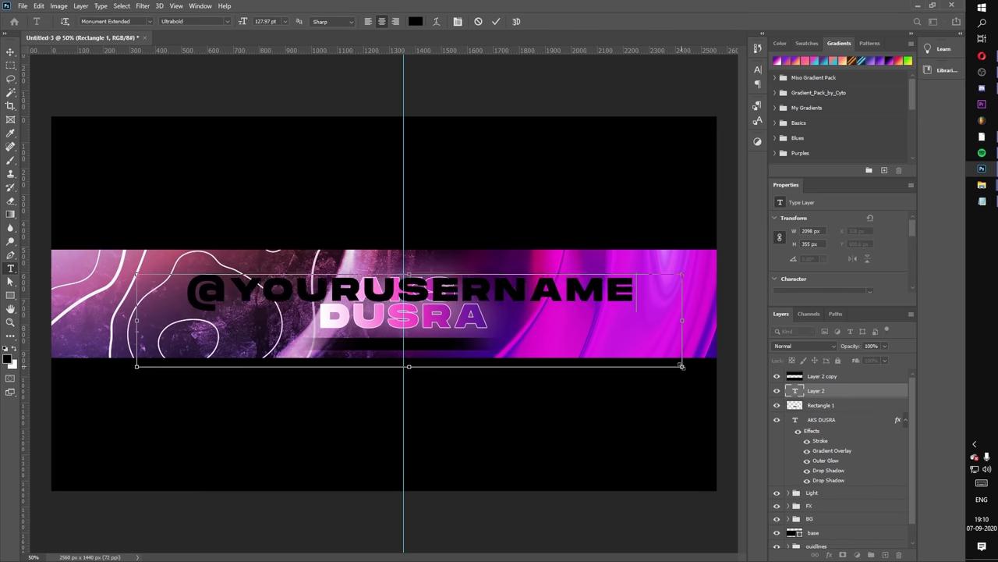
key("ctrl+a")
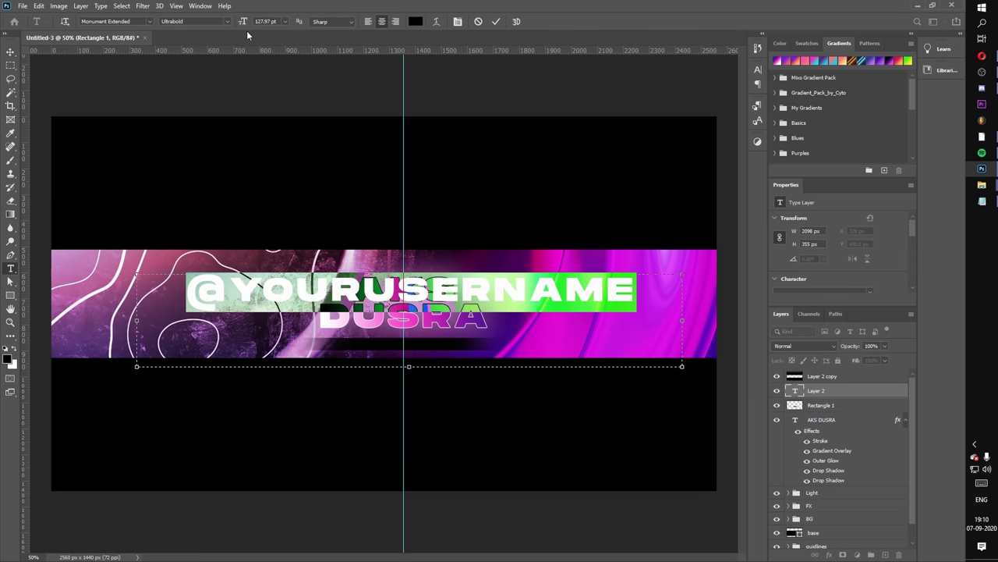
key("ctrl+shift+comma")
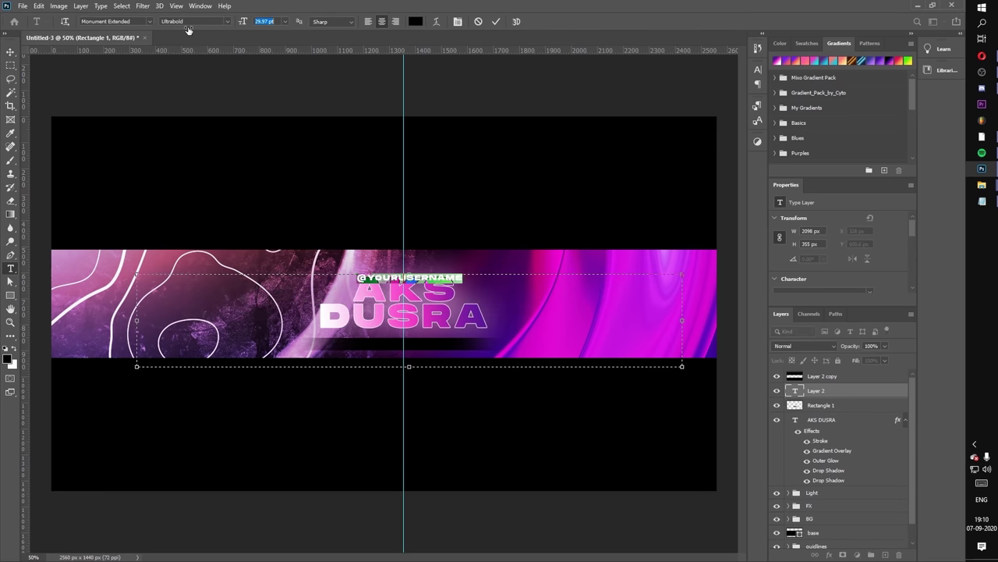
left_click(7, 358)
type("ffffff")
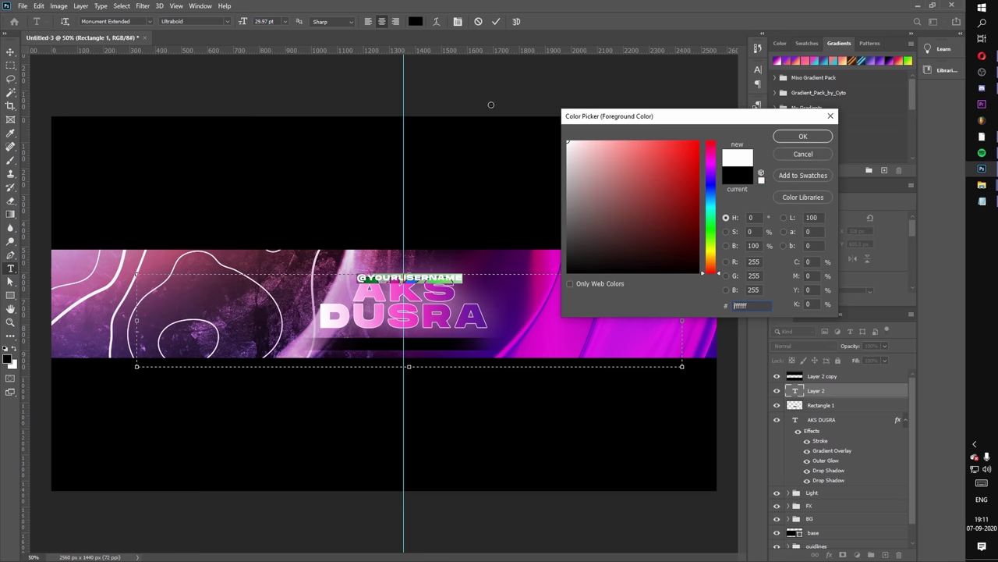
left_click(804, 139)
left_click(10, 52)
left_click_drag(445, 255, 423, 350)
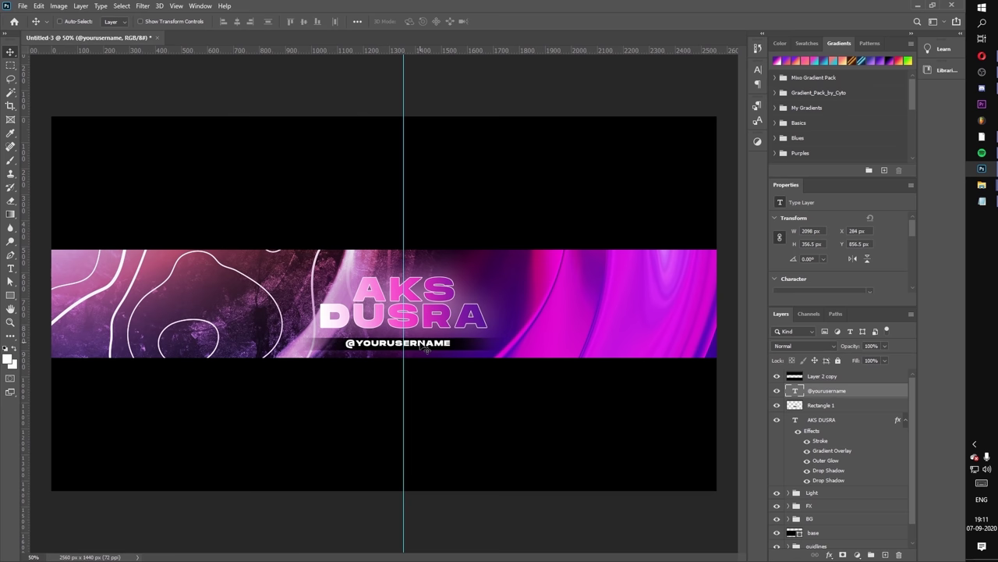
right_click(846, 425)
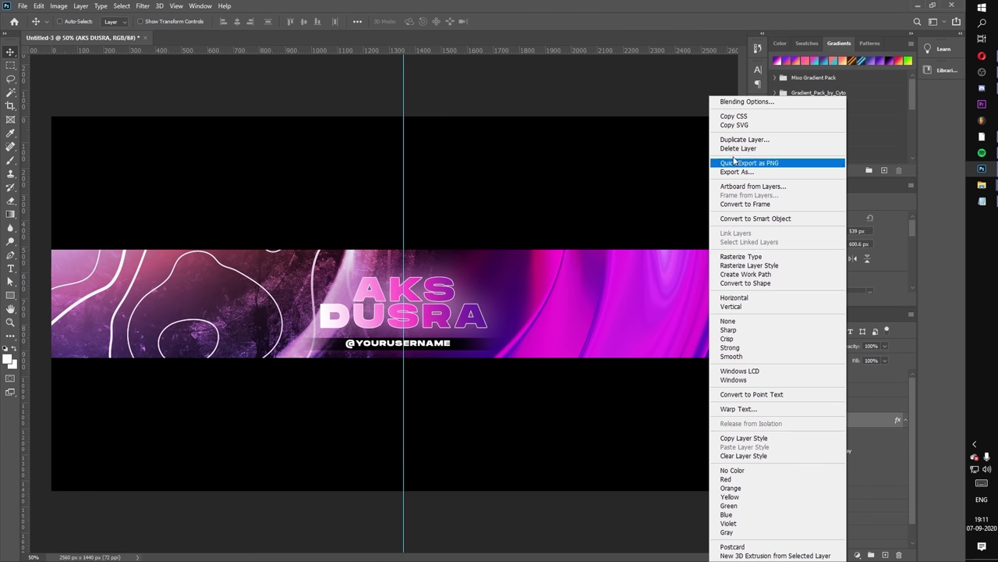
Duplicate the AKS DUSRA layer and rasterize the original title layer.
left_click(757, 140)
key("Return")
scroll(842, 491, "down", 1)
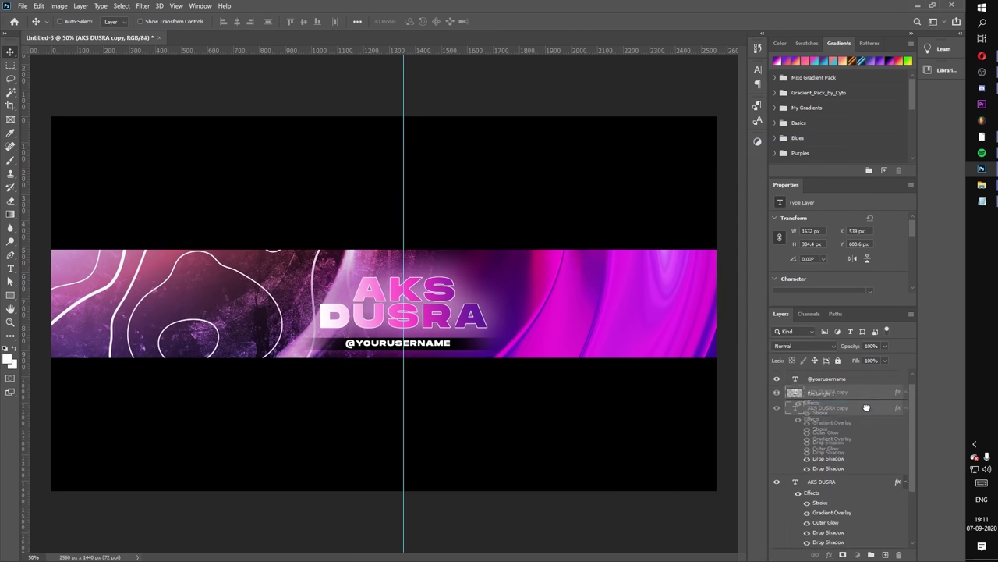
left_click(842, 481)
right_click(843, 482)
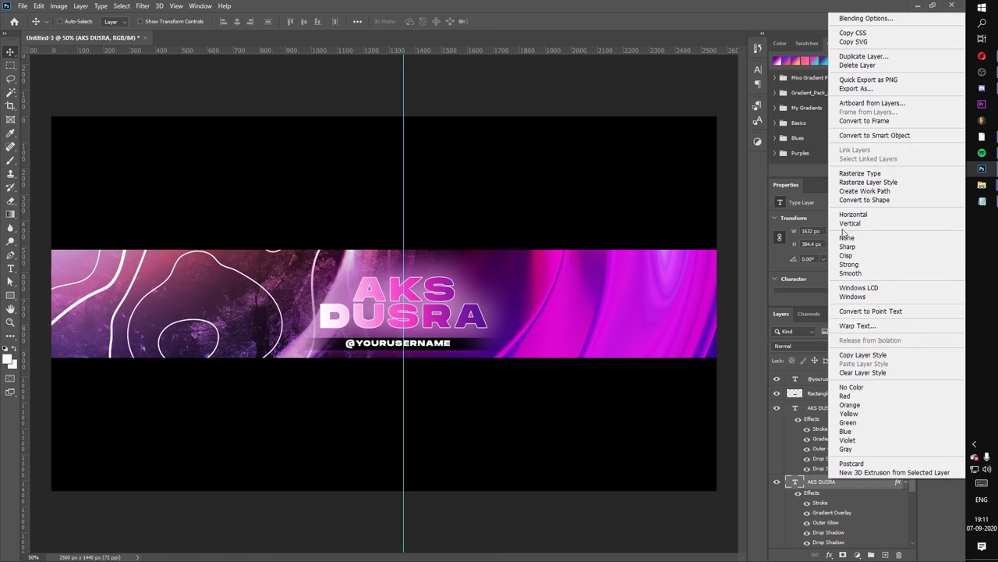
left_click(862, 173)
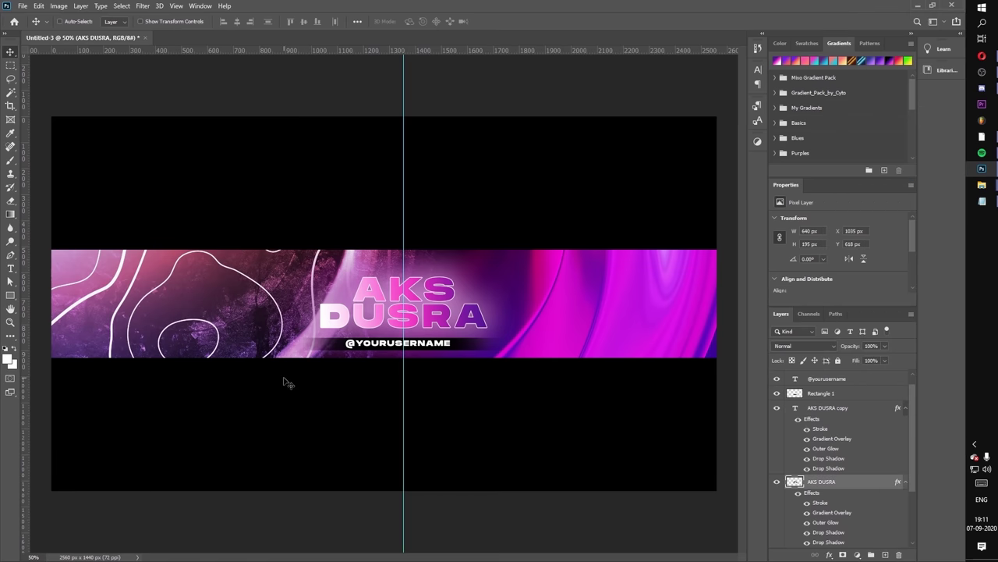
Preview Gaussian Blur and Motion Blur on the title, cancelling both.
left_click(147, 7)
mouse_move(192, 125)
left_click(300, 163)
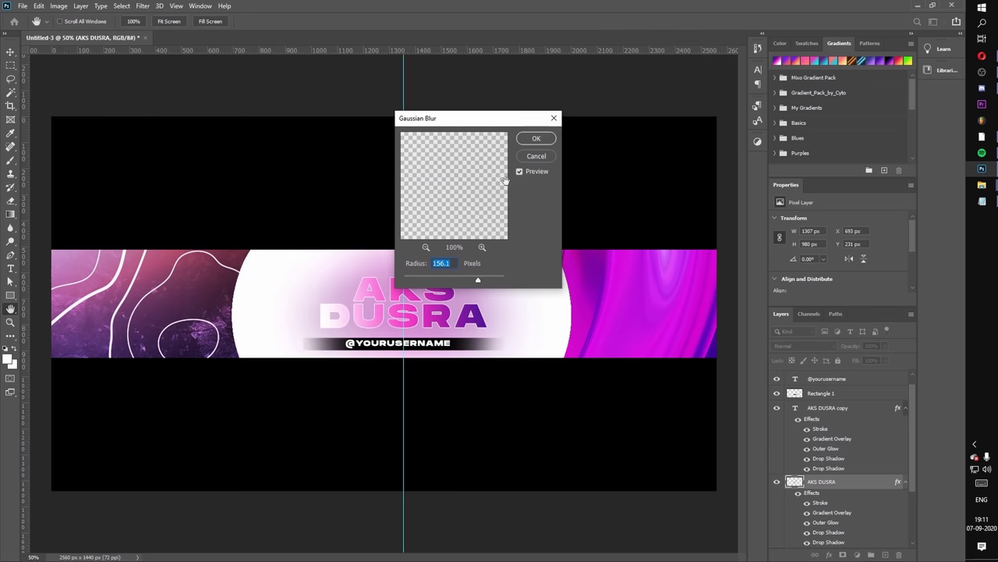
left_click(537, 156)
left_click(143, 6)
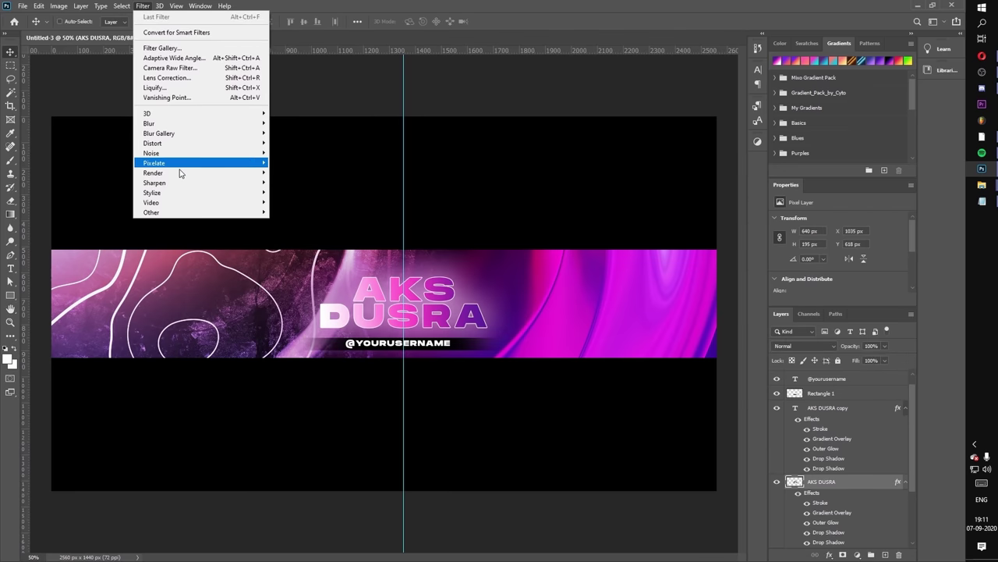
mouse_move(168, 126)
left_click(300, 182)
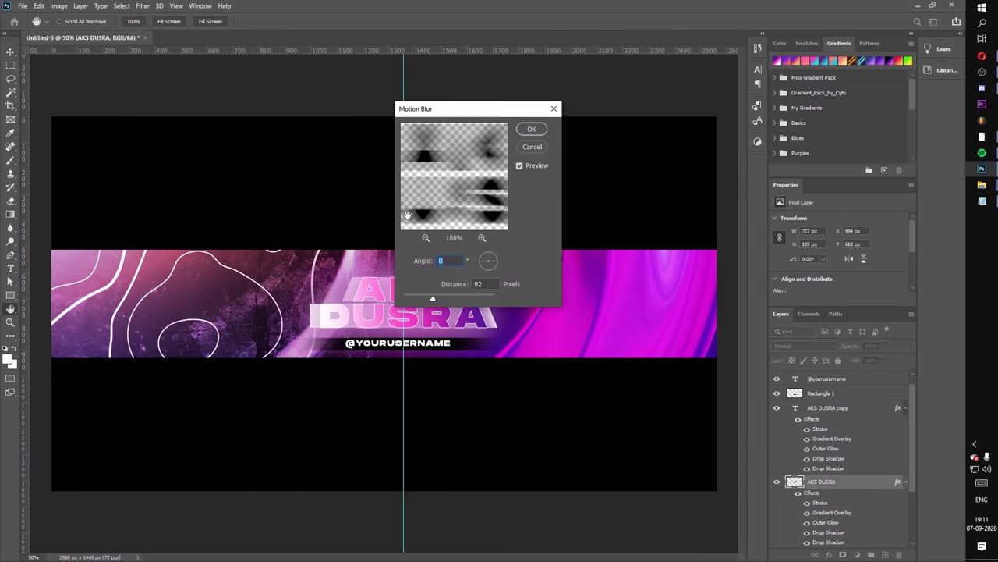
left_click(534, 148)
scroll(836, 486, "down", 3)
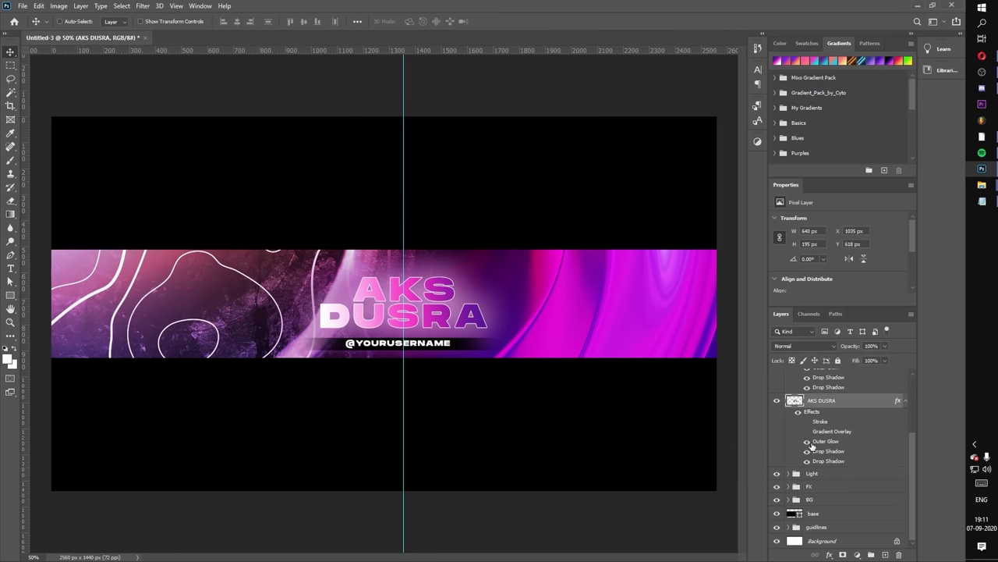
Apply a Motion Blur with distance 141 to the rasterized title.
left_click(807, 451)
left_click(807, 451)
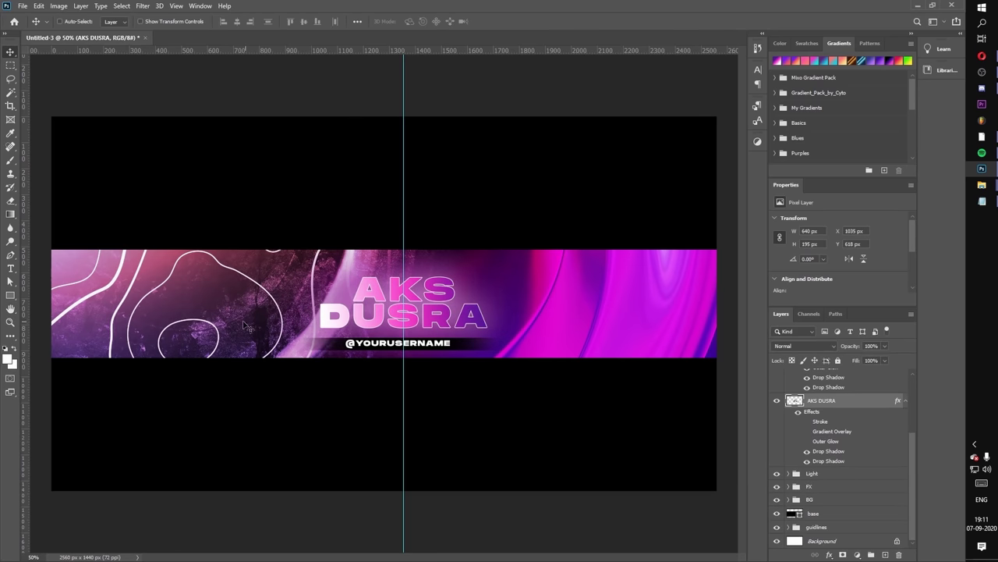
left_click(143, 6)
mouse_move(230, 135)
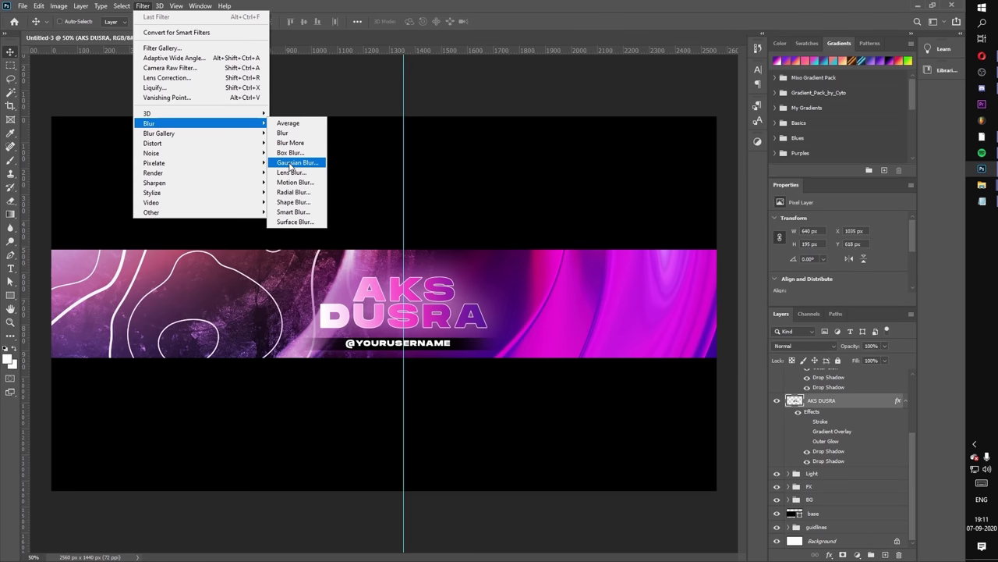
left_click(290, 182)
left_click_drag(456, 297, 442, 297)
left_click(531, 130)
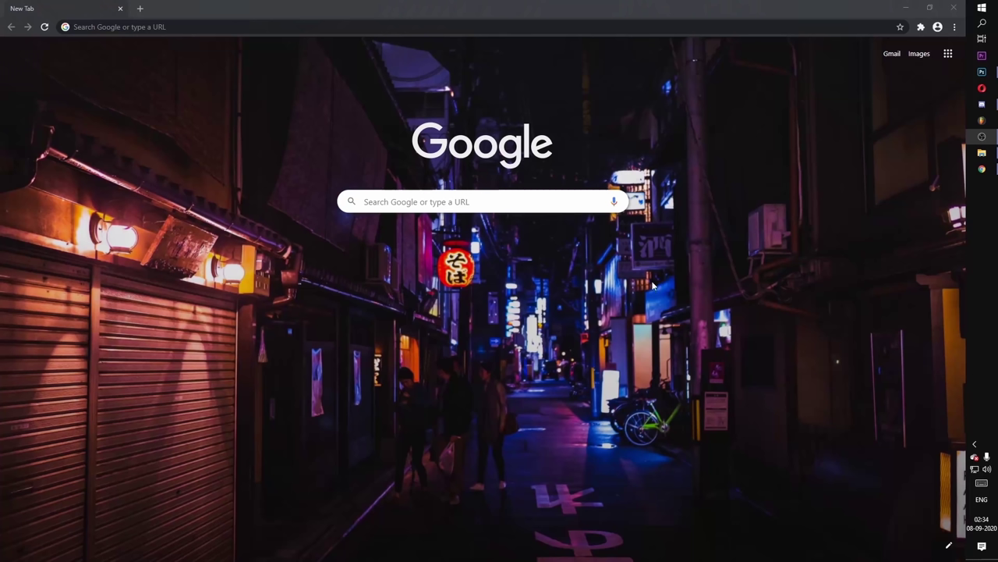
Search 'canva.com' in Google and go to the Home - Canva page.
left_click(465, 200)
type("can")
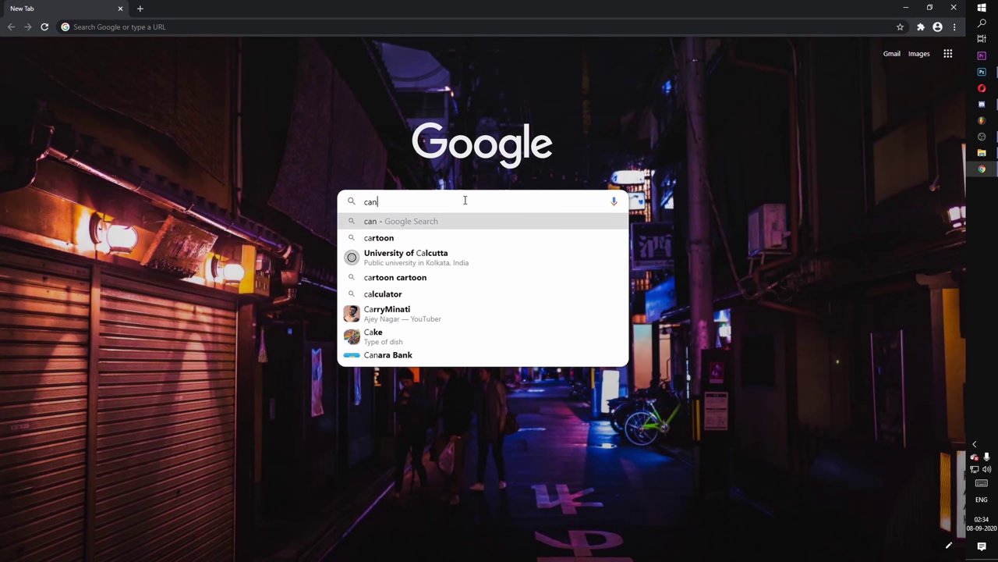
type("va")
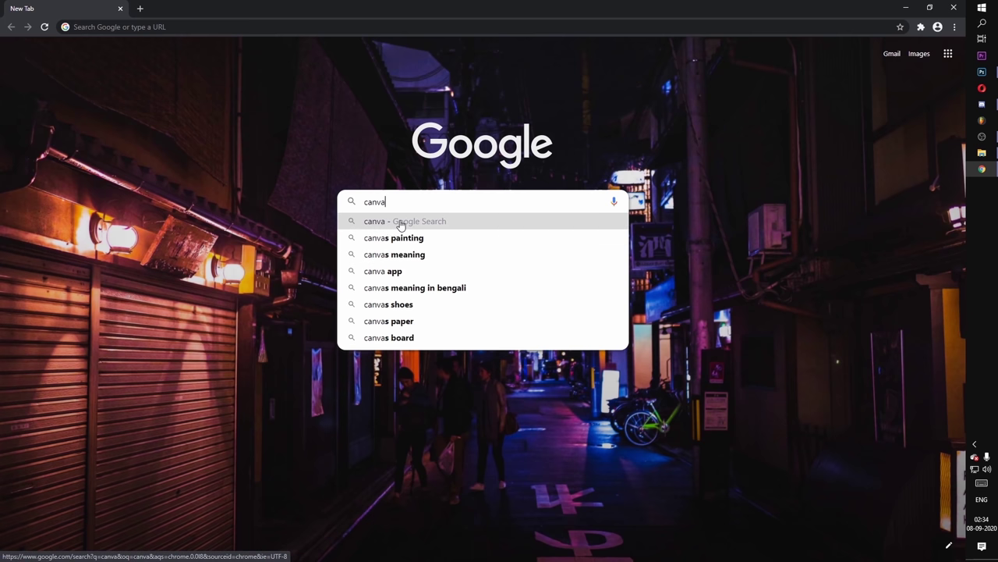
type(".com")
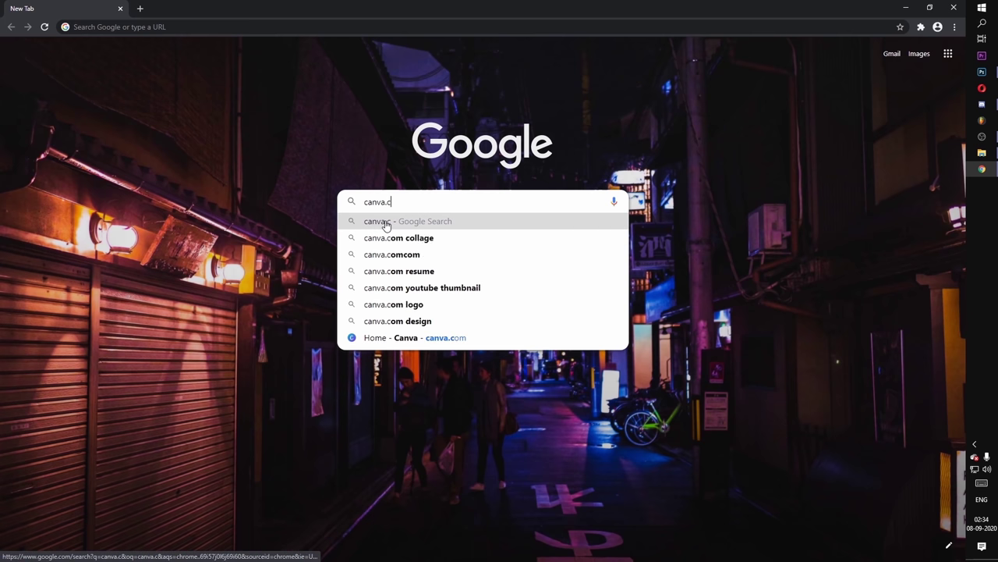
left_click(391, 221)
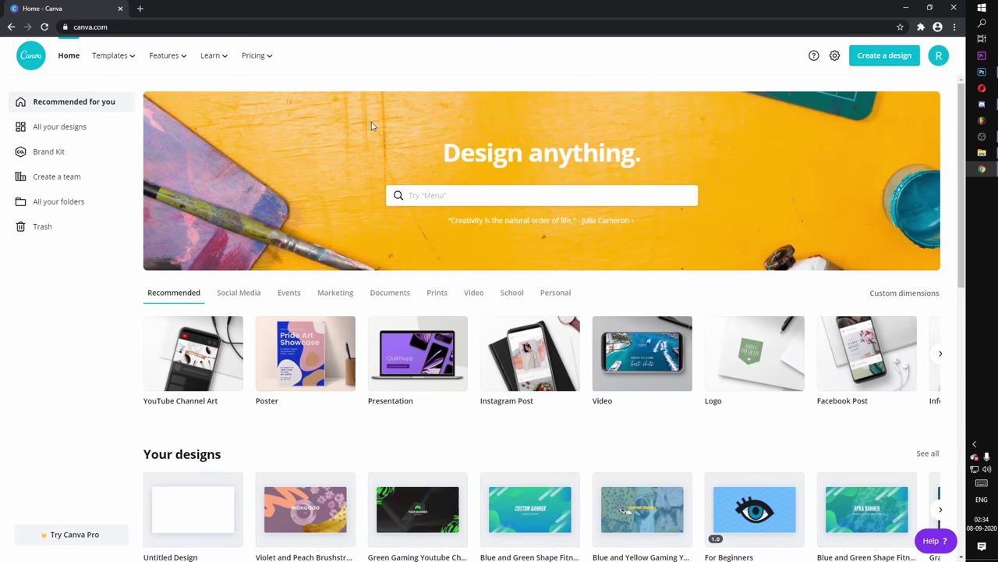
Search Canva's design types for 'youtube channel art'.
scroll(515, 212, "down", 5)
scroll(503, 218, "up", 5)
left_click(501, 201)
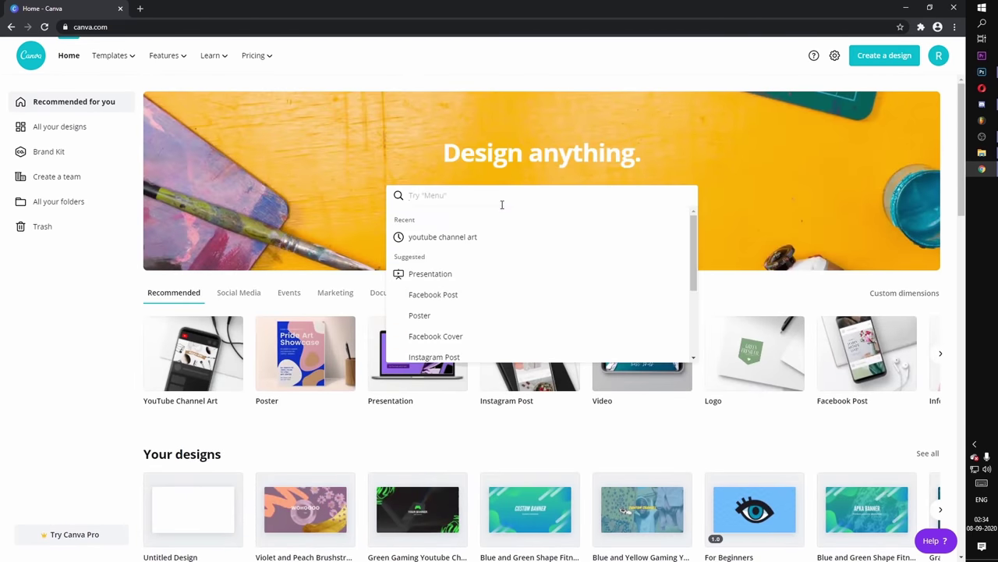
left_click(457, 236)
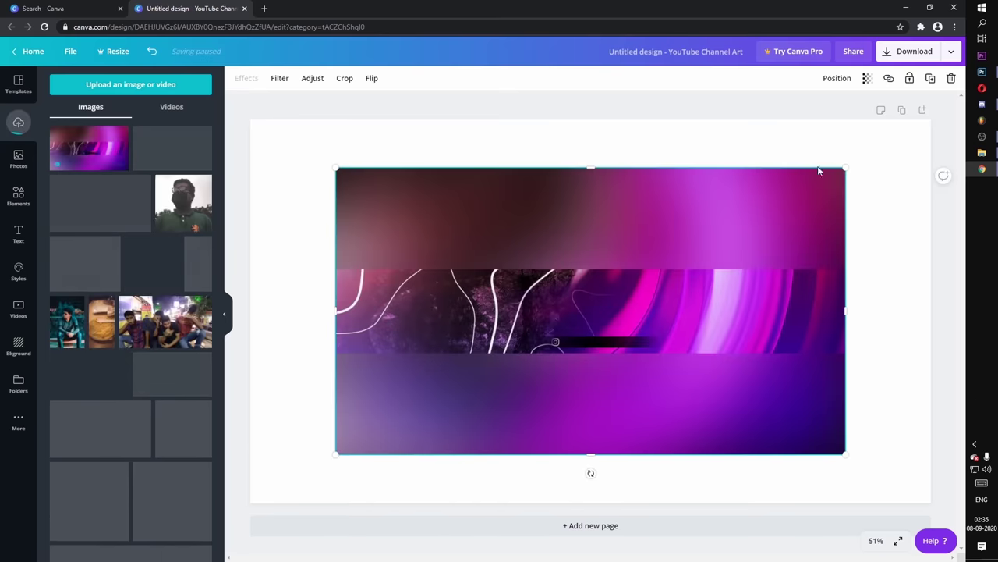
Stretch the banner image by its corners to fill the 2560 × 1440 page.
left_click_drag(846, 166, 931, 120)
left_click_drag(336, 462, 252, 503)
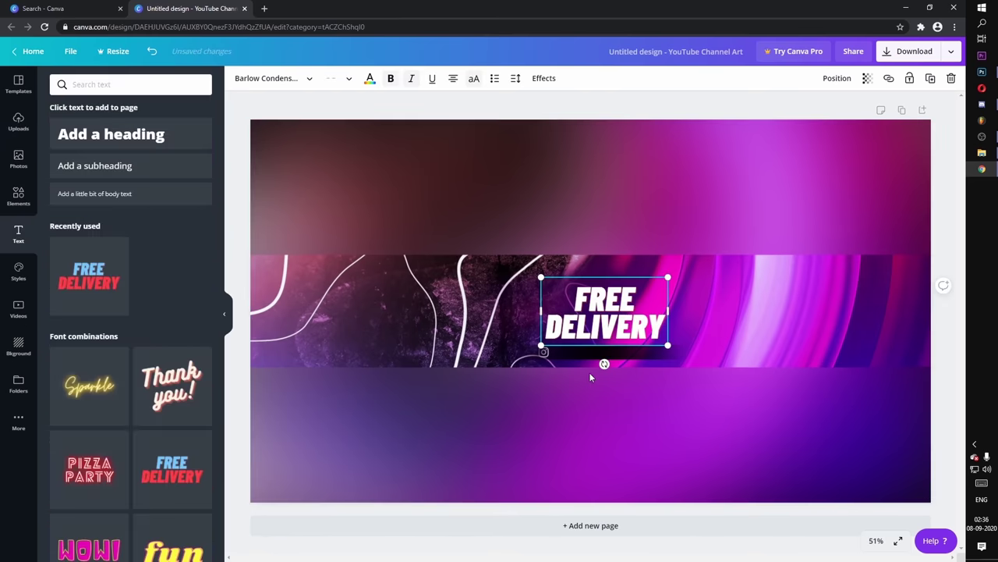
left_click(562, 346)
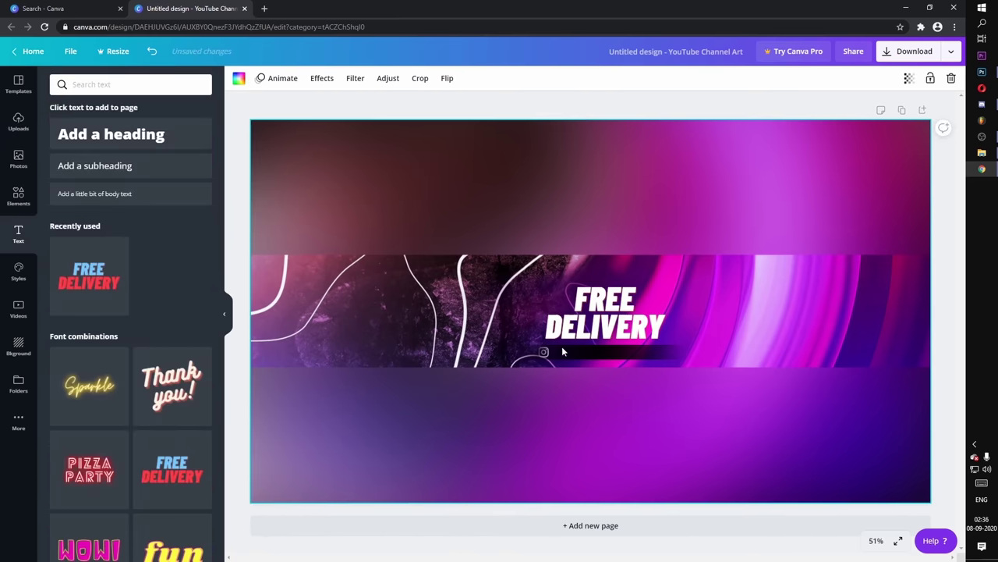
left_click(86, 166)
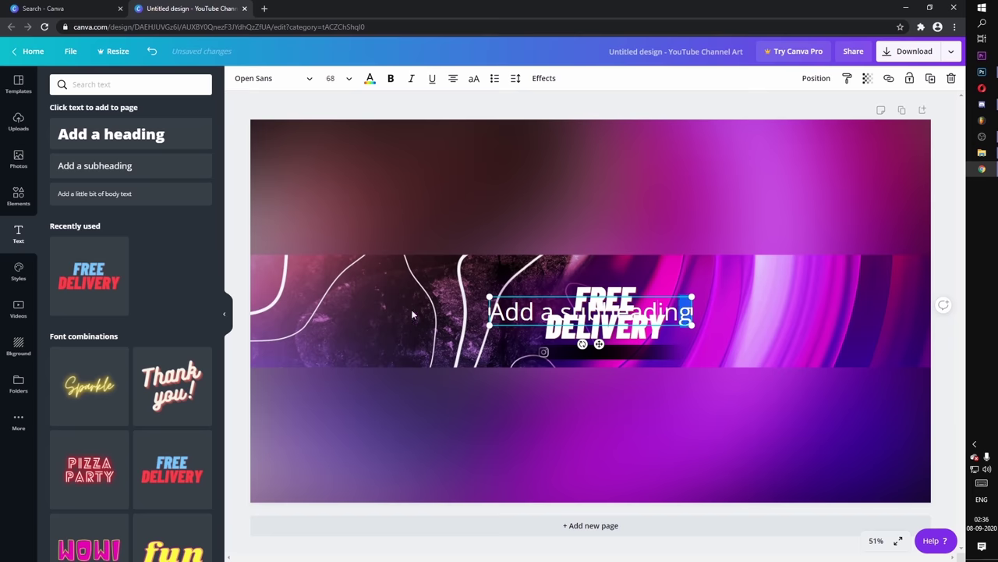
key("Delete")
key("F12")
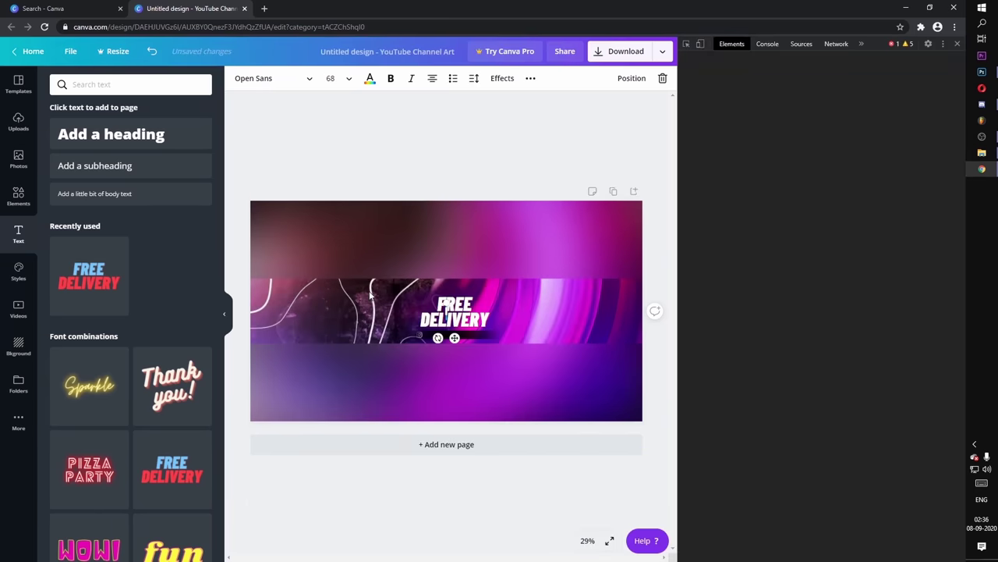
left_click(958, 43)
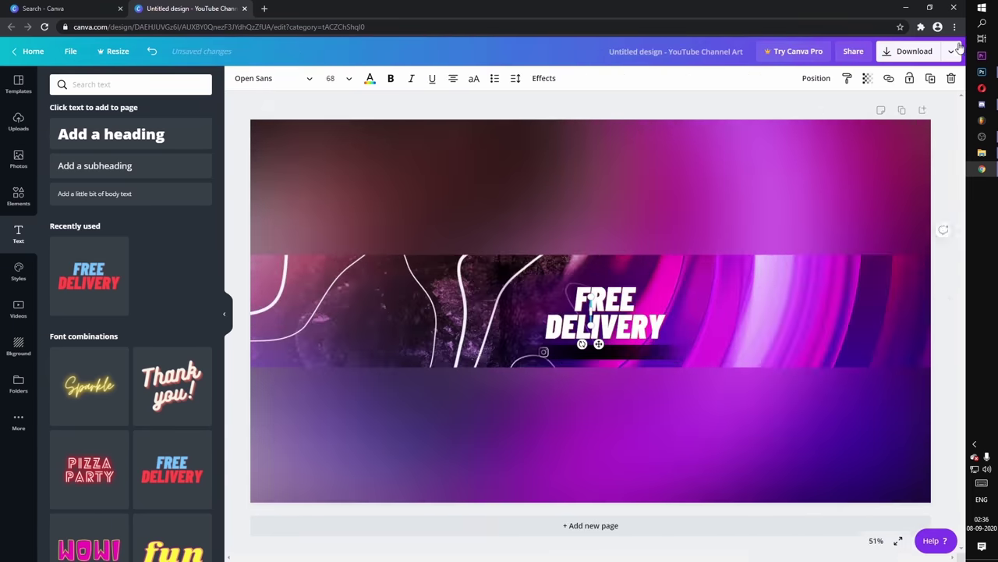
mouse_move(616, 316)
left_mouse_down()
mouse_move(587, 313)
mouse_move(615, 318)
left_mouse_up()
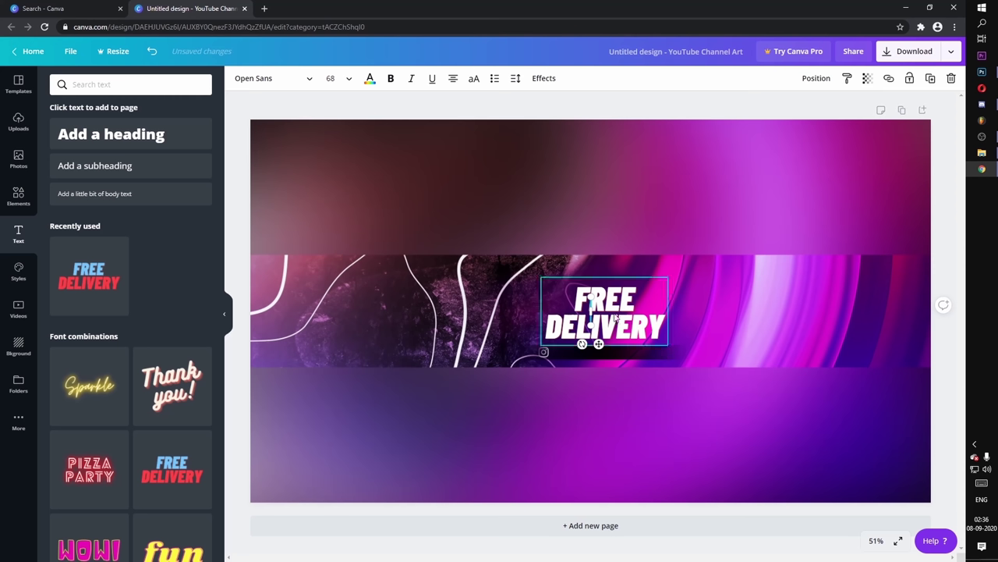
left_click_drag(616, 317, 615, 317)
key("ctrl+z")
key("ctrl+z")
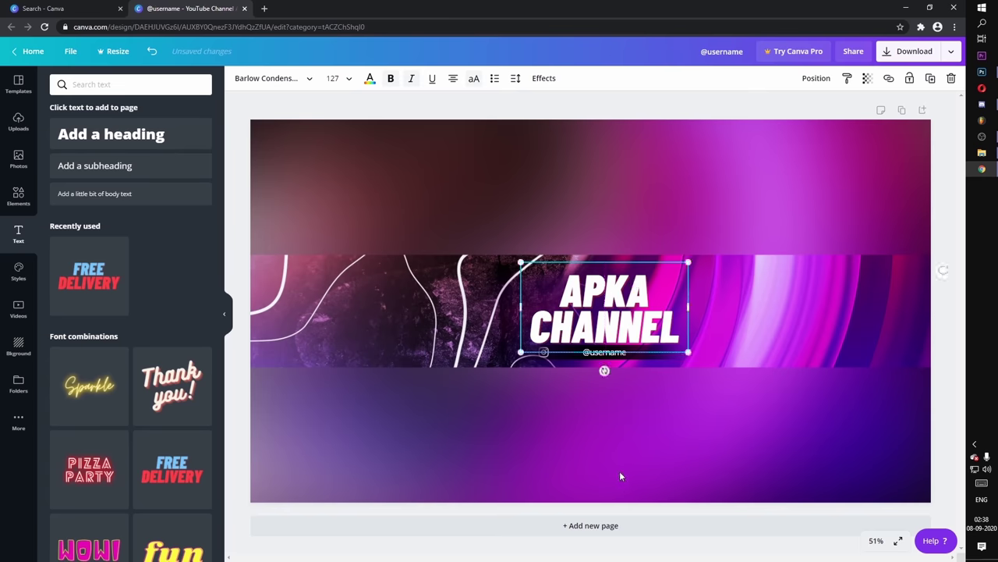
left_click(621, 473)
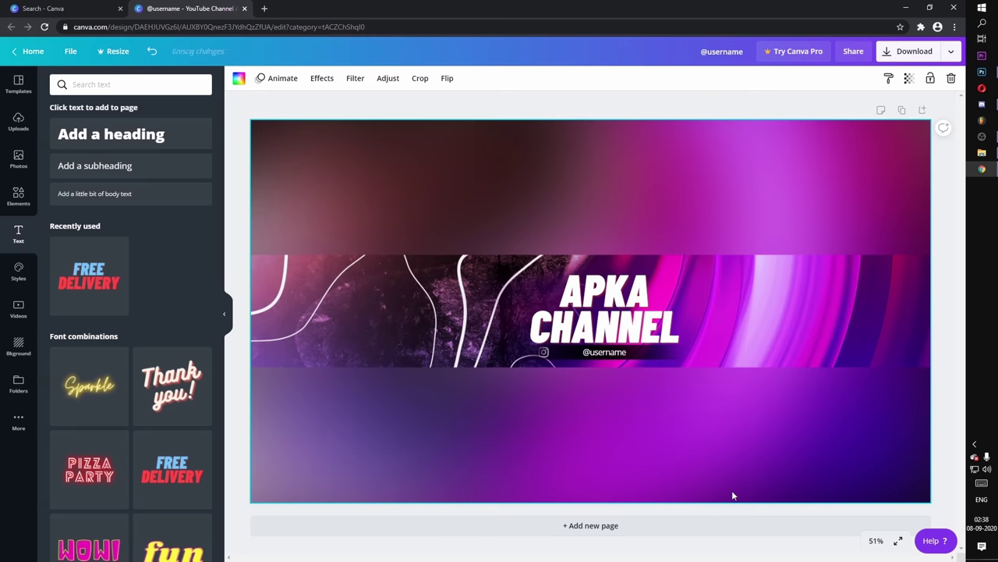
left_click(904, 51)
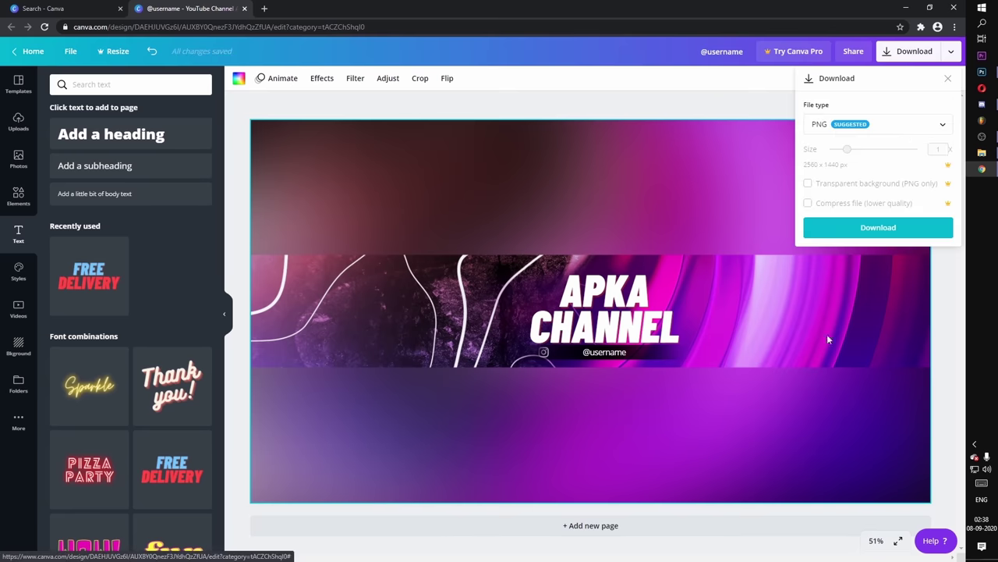
Start the PNG download of the APKA CHANNEL banner at 2560 × 1440 px.
left_click(926, 229)
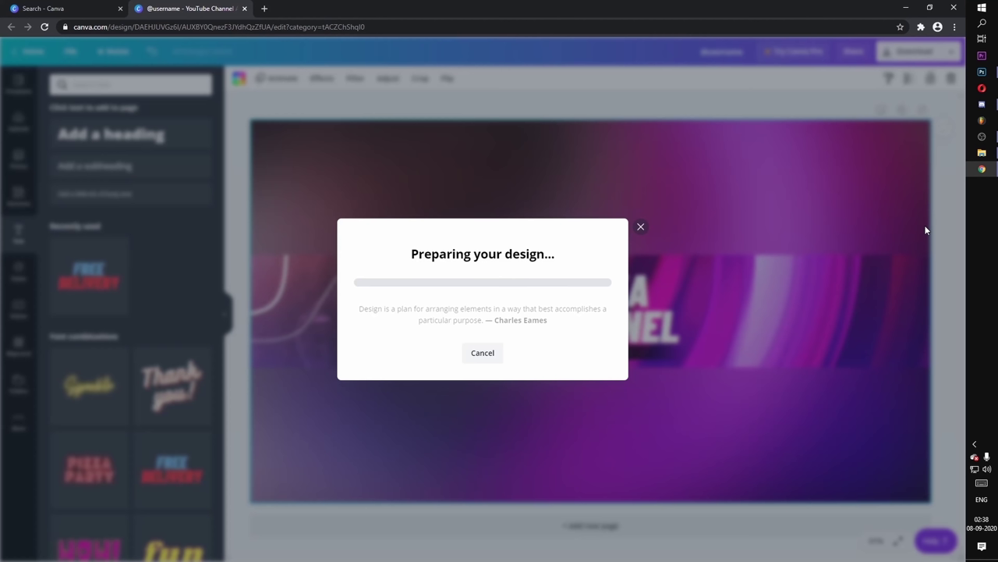